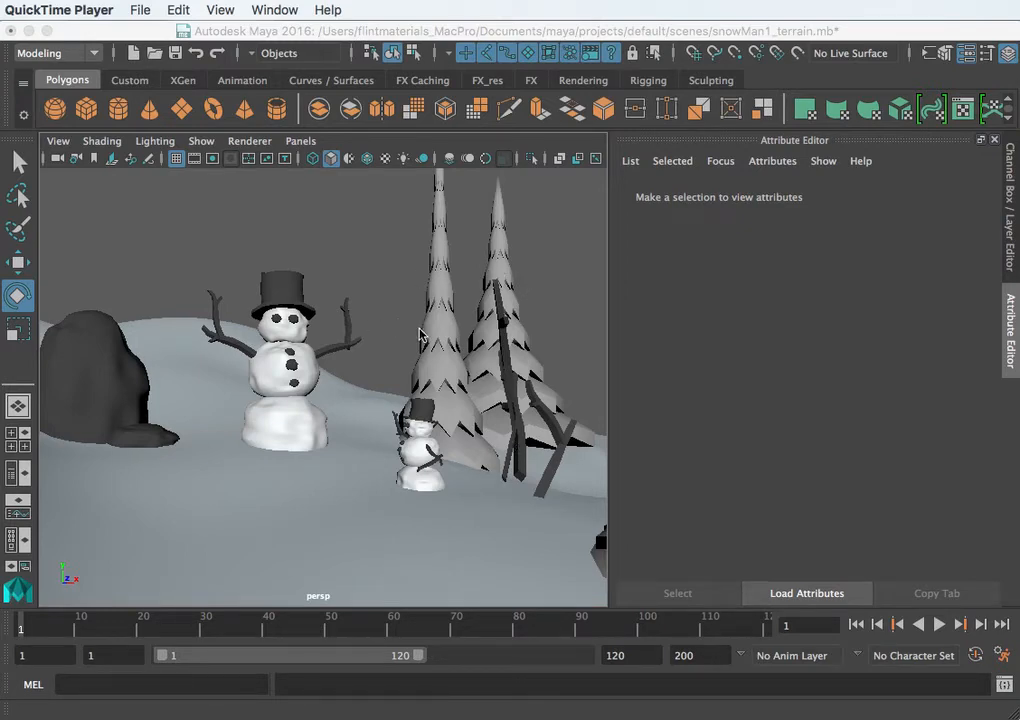
Step: Reveal the render controls, render the current frame of the snowman scene from the perspective view, and close the result
left_click_drag(421, 335, 299, 316, "alt")
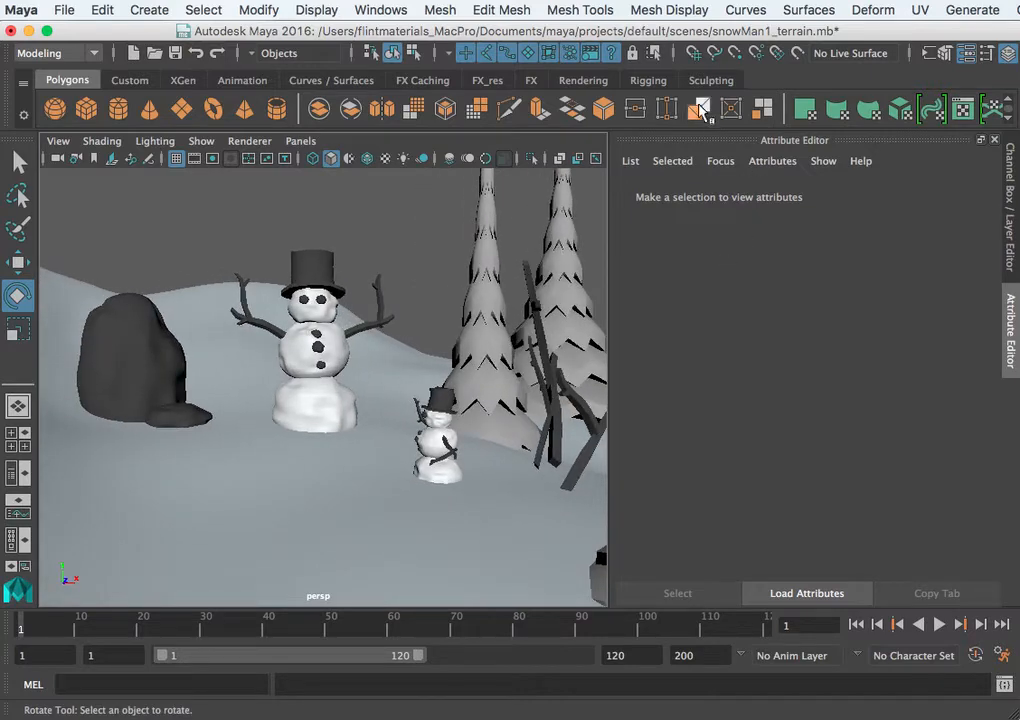
left_click(677, 52)
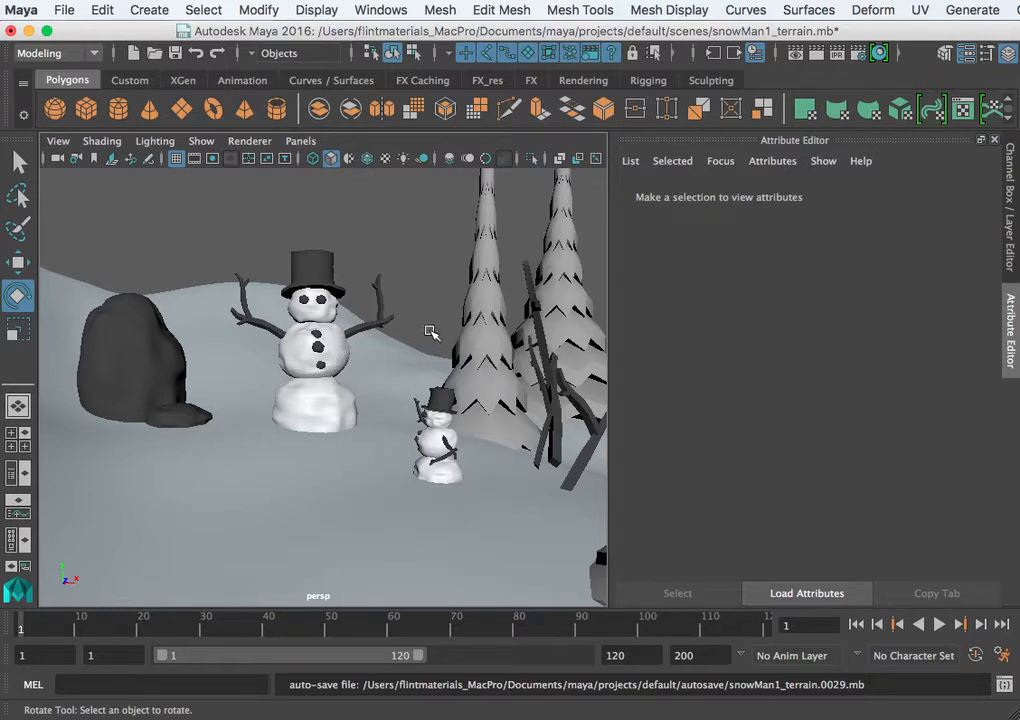
left_click(817, 55)
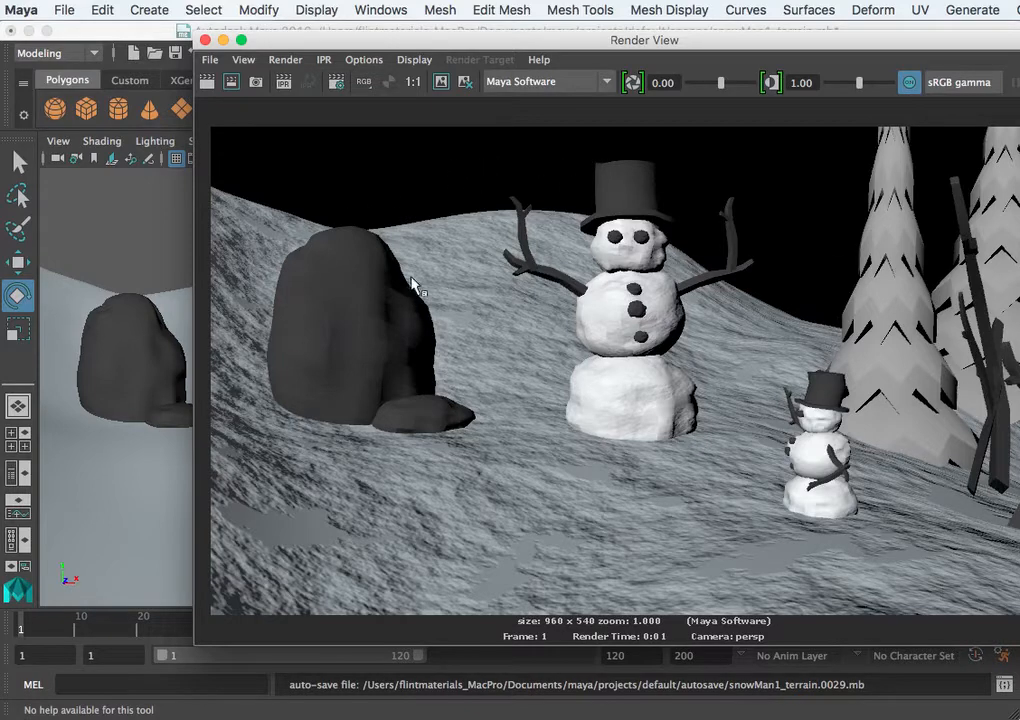
left_click(205, 40)
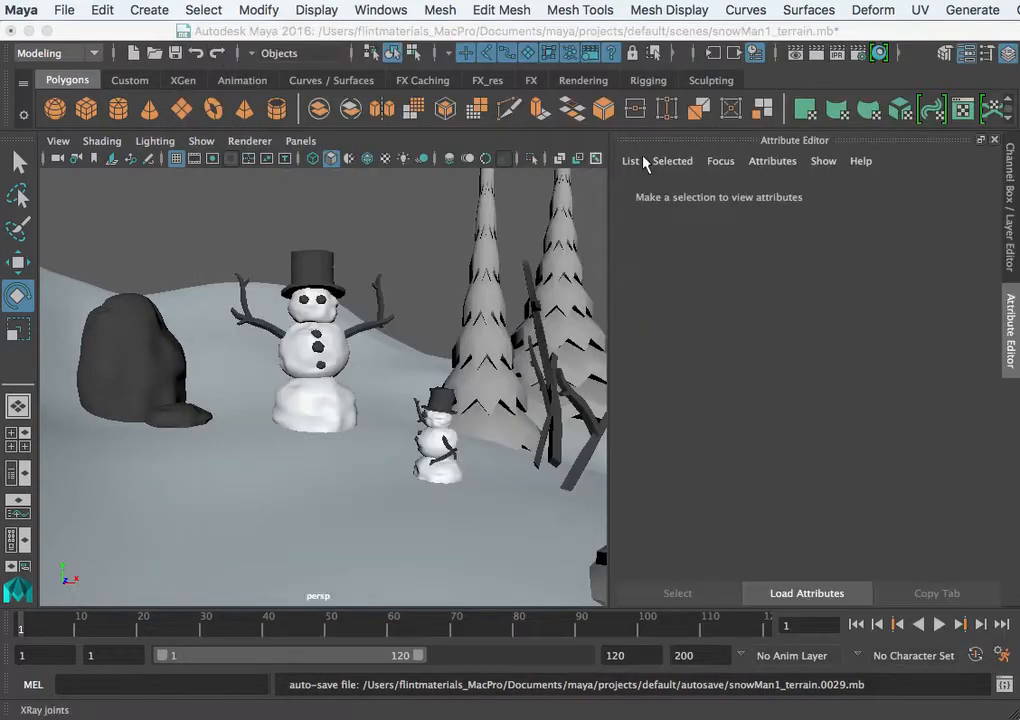
Step: Open the render settings and choose Maya Software as the renderer
left_click(860, 57)
left_click(860, 57)
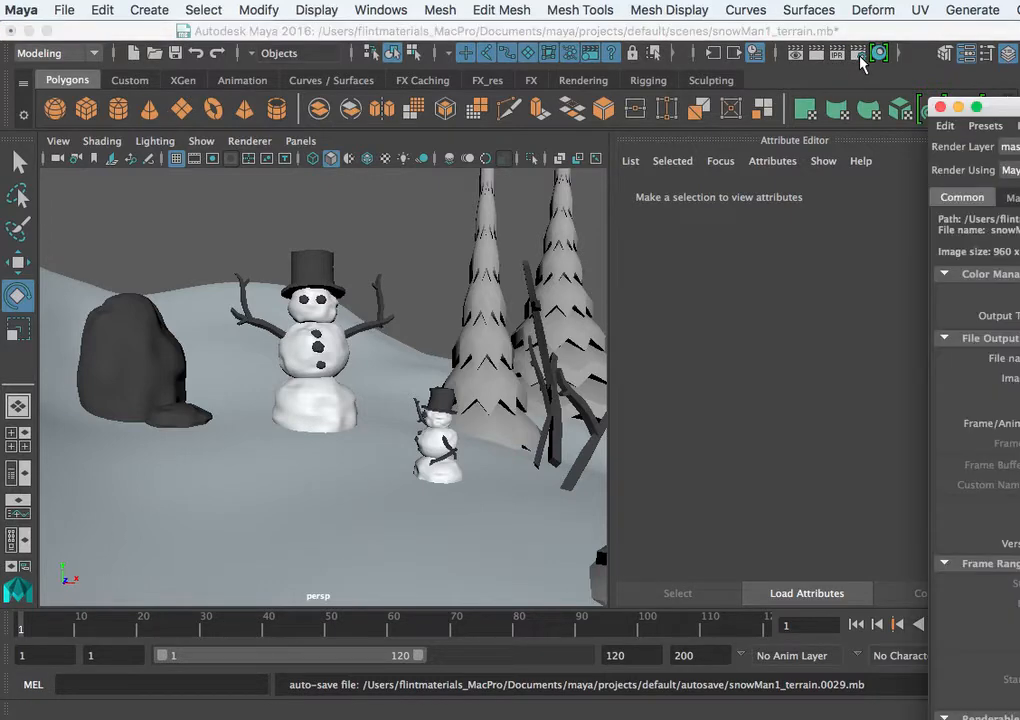
left_click_drag(985, 100, 594, 34)
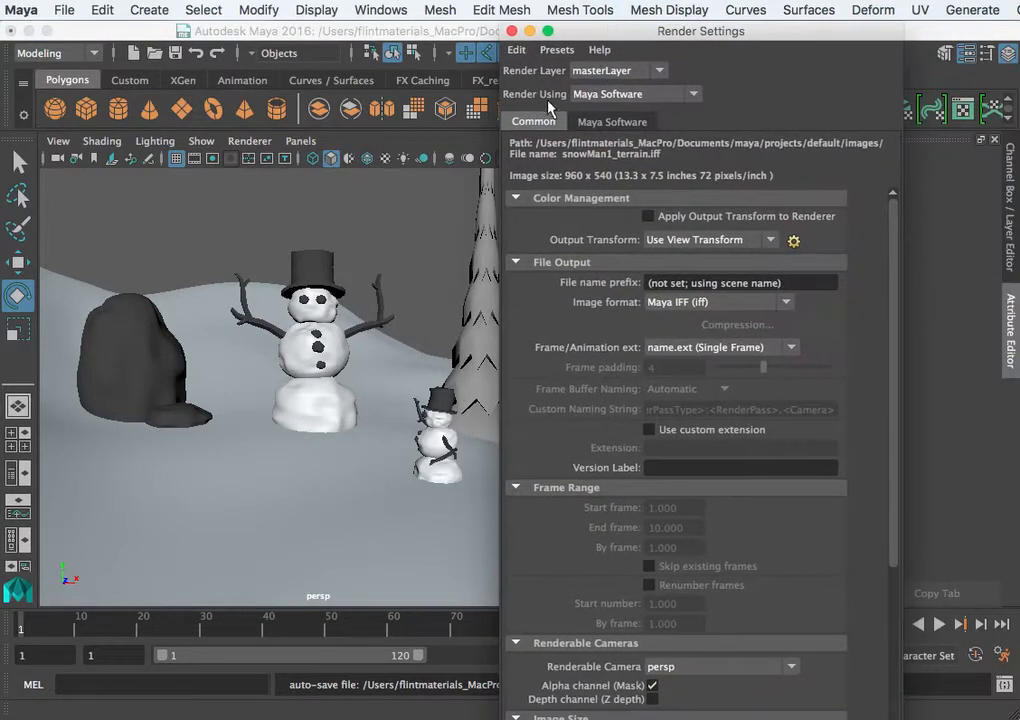
left_click(610, 95)
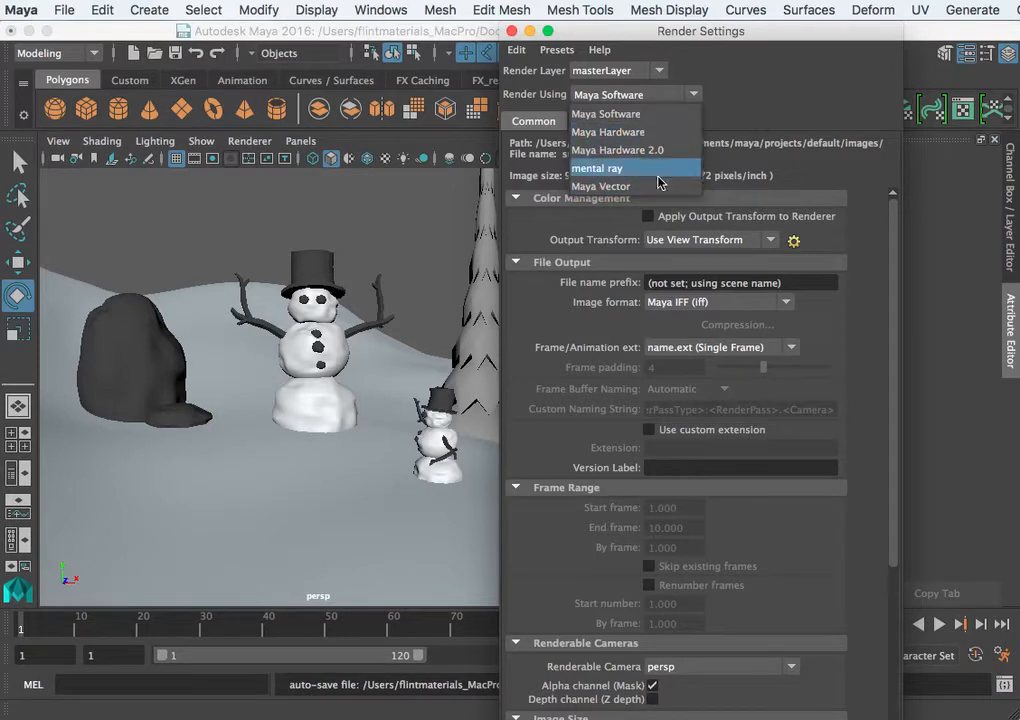
left_click(607, 116)
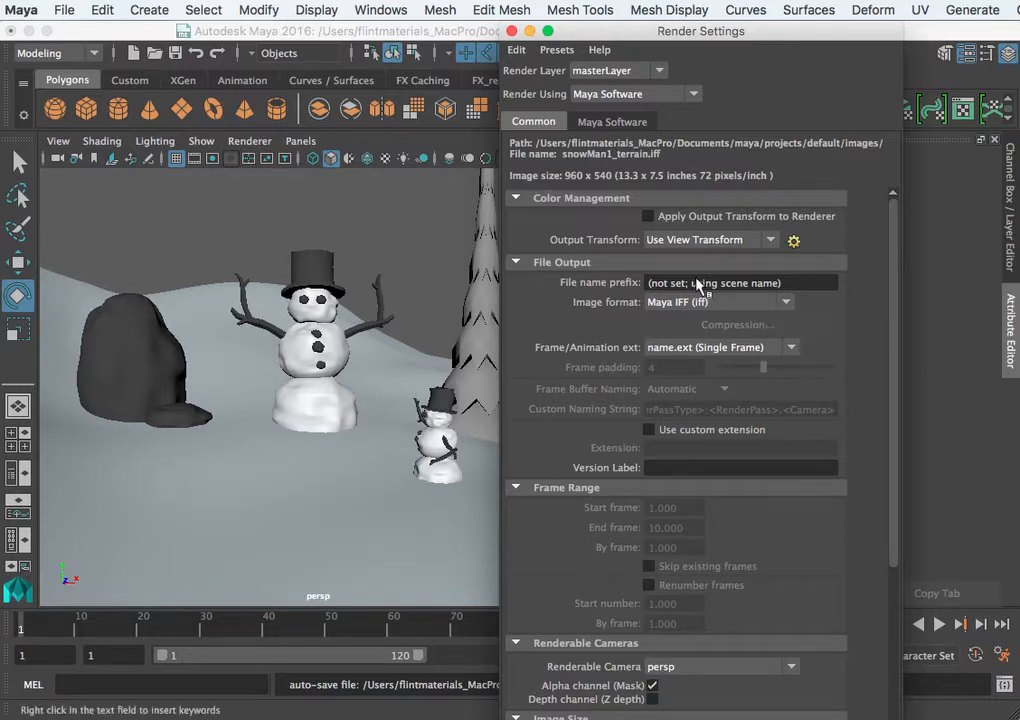
Step: Collapse the render settings sections above Image Size and set the image size preset to 640x480
left_click(516, 199)
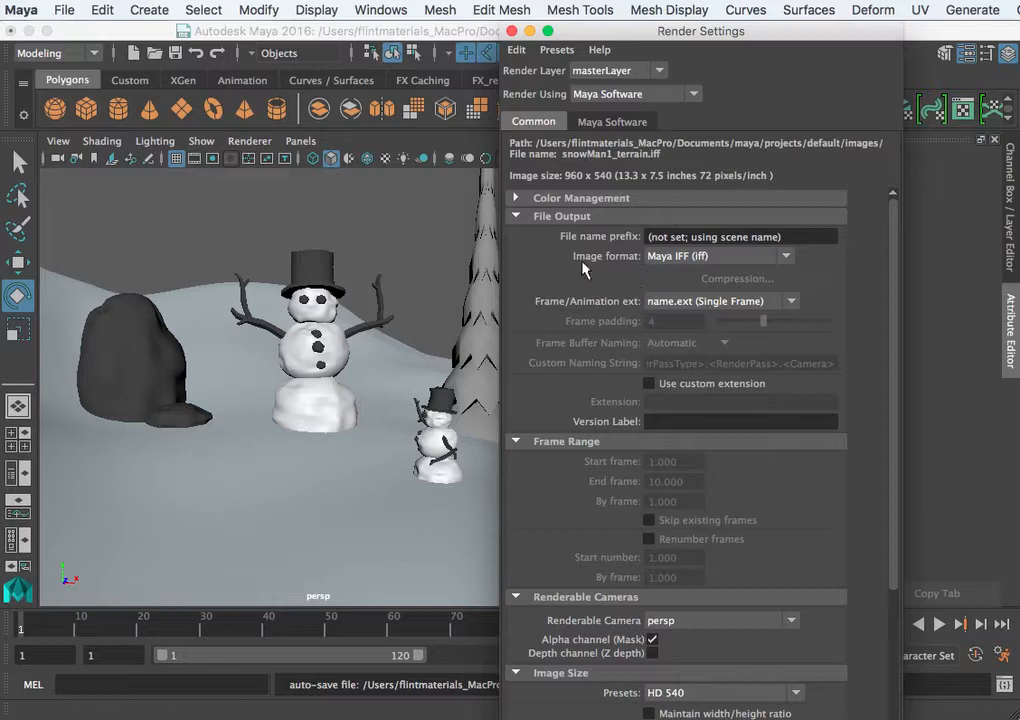
left_click(516, 216)
left_click(516, 238)
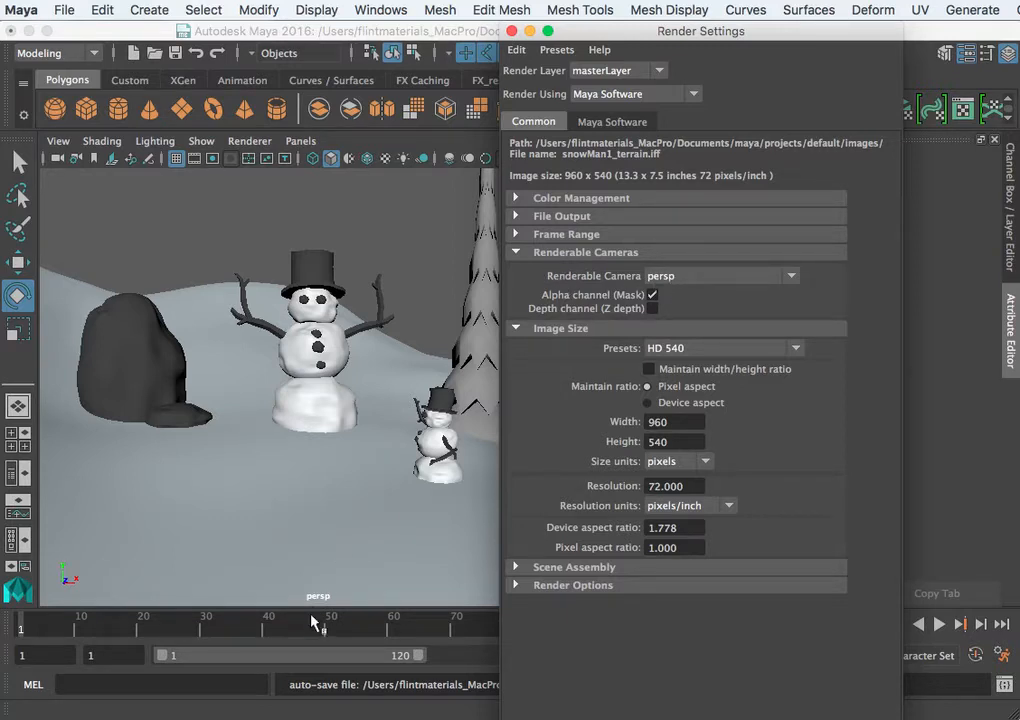
left_click(532, 254)
left_click(666, 291)
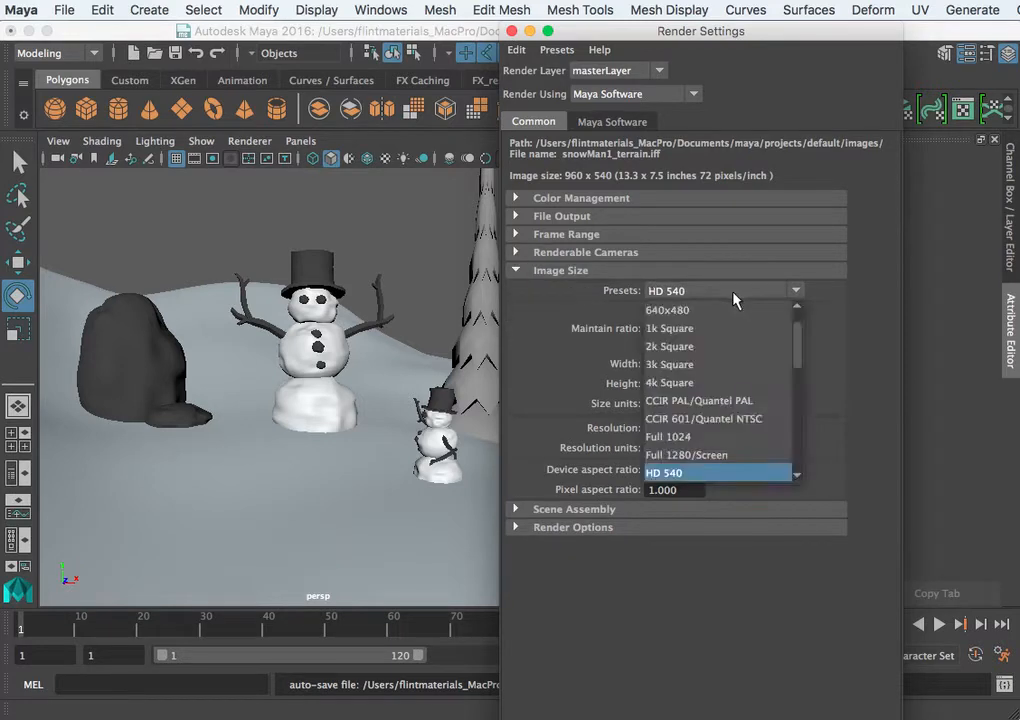
left_click(674, 314)
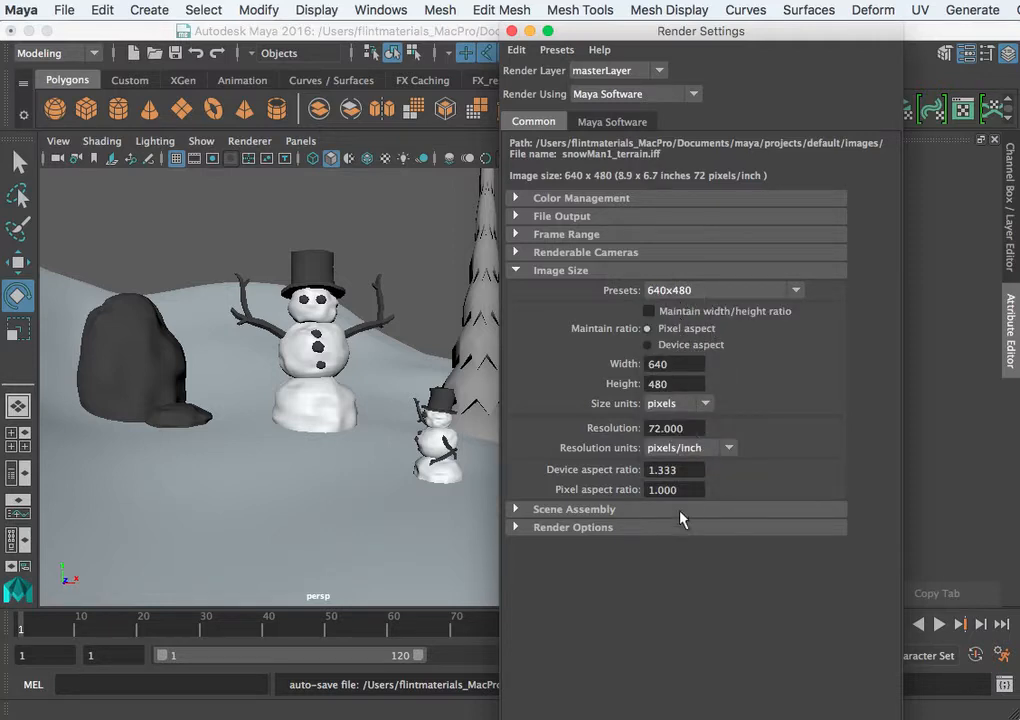
Step: Expand the Render Options section and run an IPR render of the current frame at the 640x480 size
left_click(516, 528)
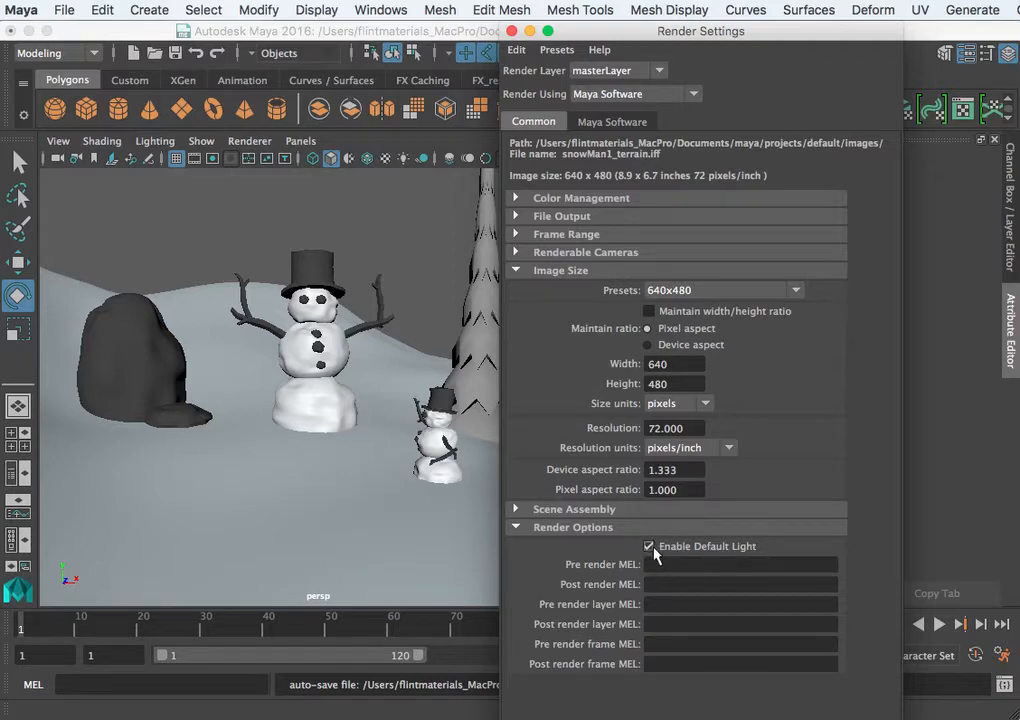
left_click_drag(522, 34, 1001, 93)
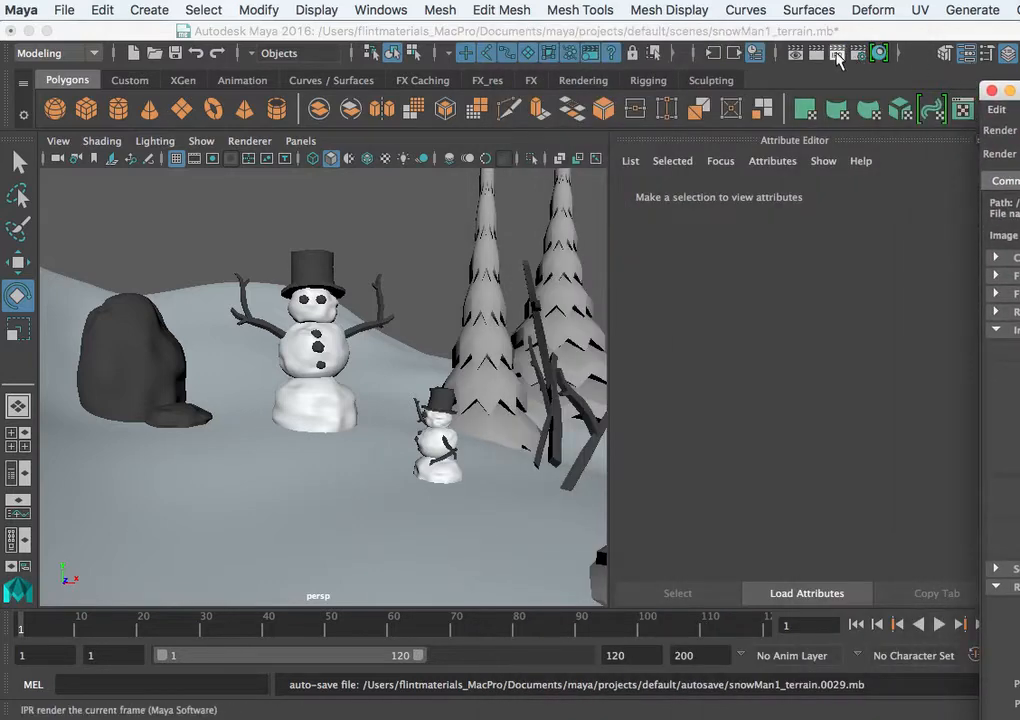
left_click(837, 55)
left_click_drag(683, 43, 541, 52)
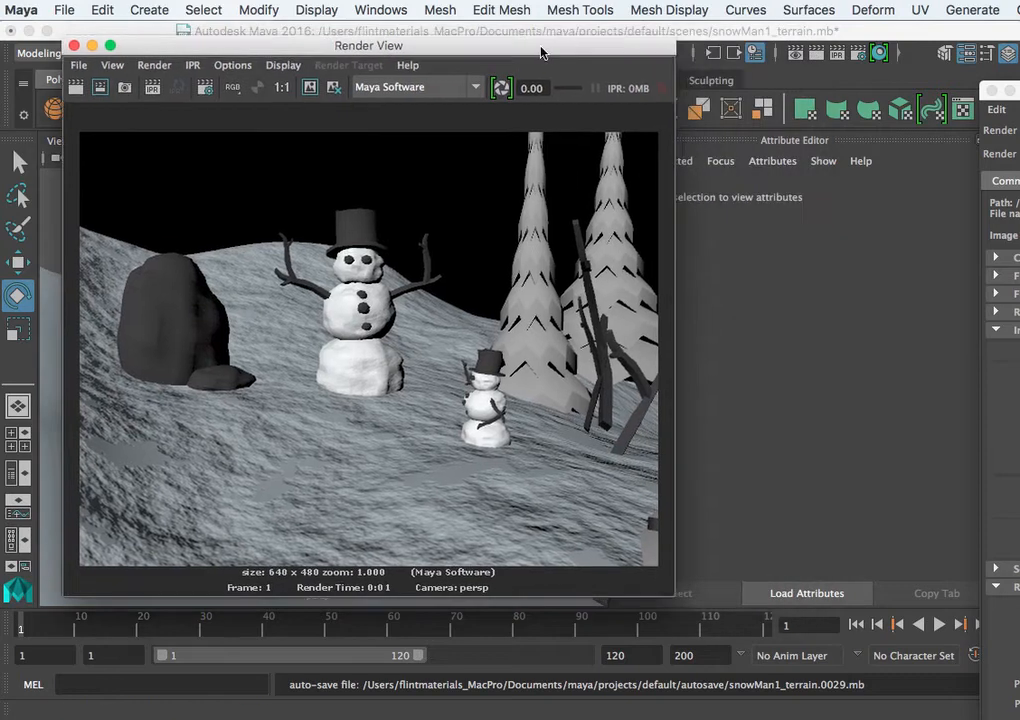
Step: Turn off Enable Default Light, render the frame again, and clear the render windows away from the scene
left_click_drag(1001, 92, 748, 38)
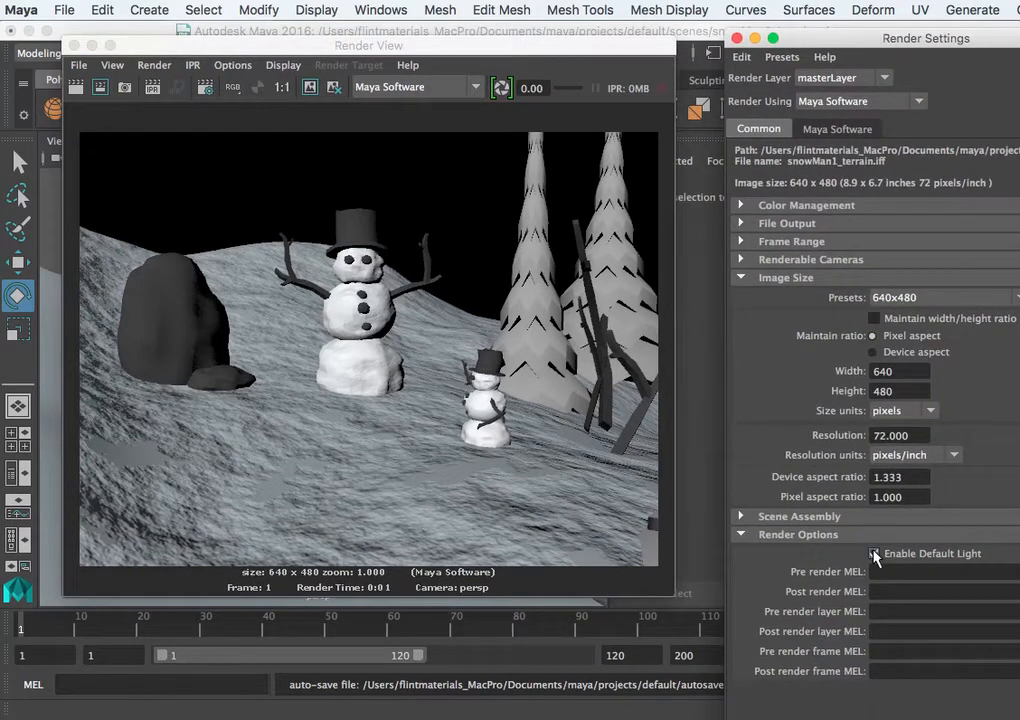
left_click(75, 87)
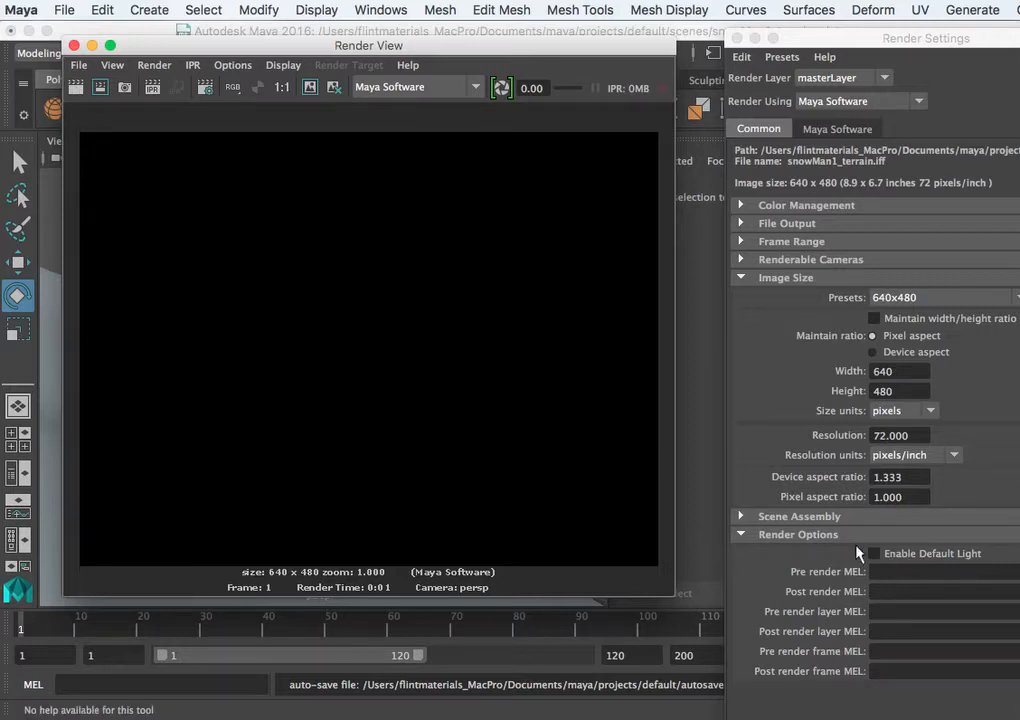
left_click(738, 38)
left_click_drag(467, 45, 1019, 218)
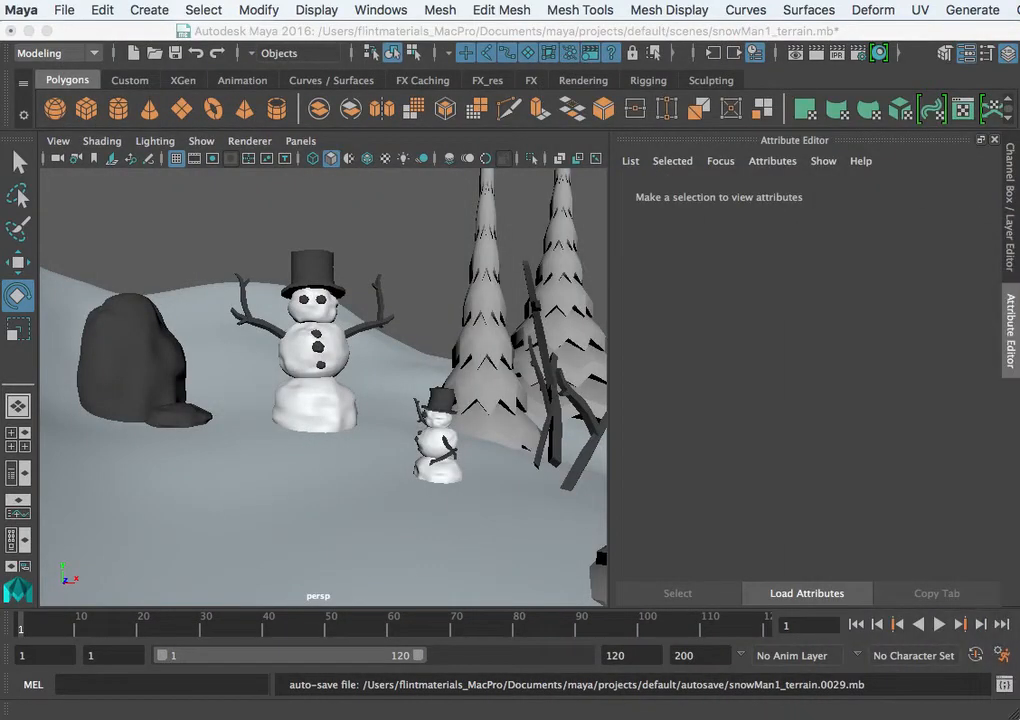
Step: Create a directional light in the scene
left_click(157, 14)
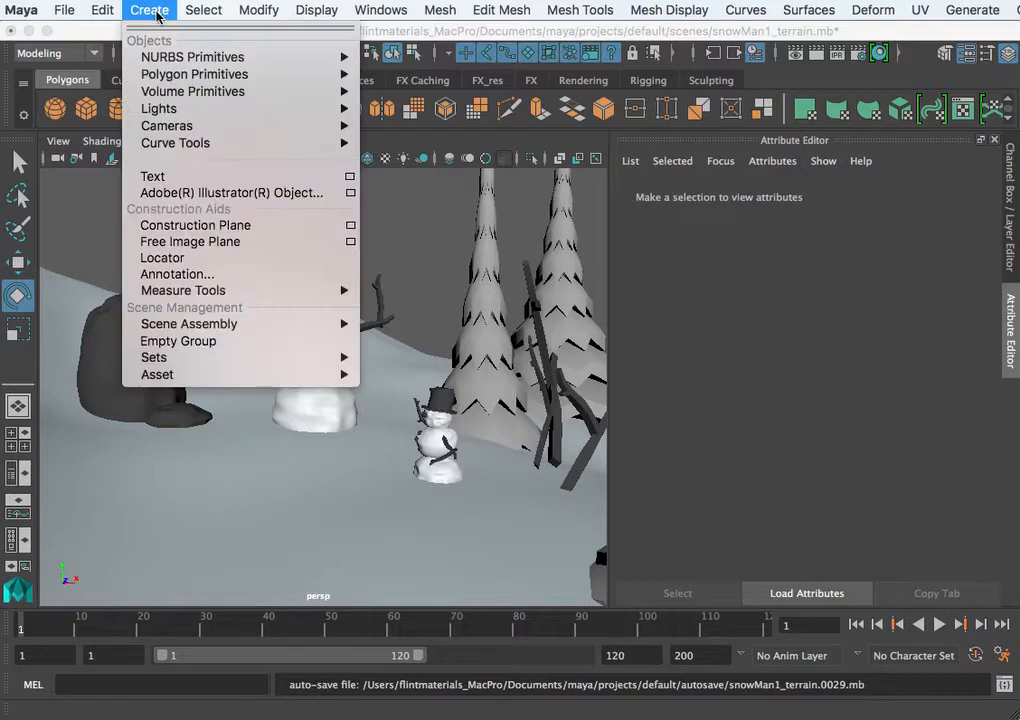
mouse_move(165, 108)
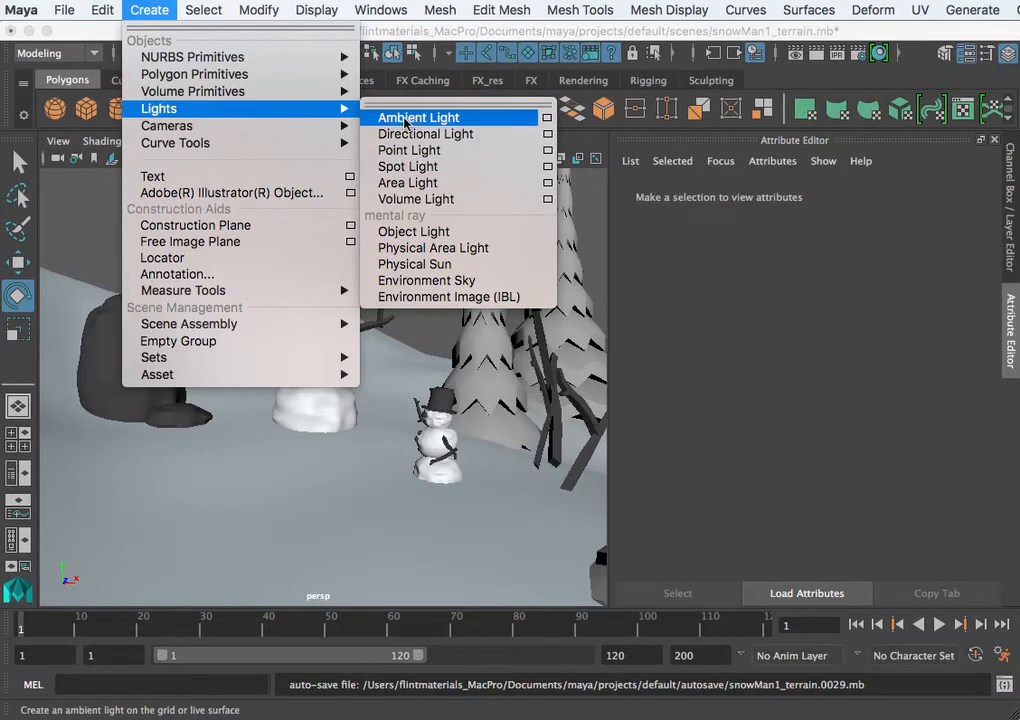
left_click(400, 135)
Step: Move the directional light up above the snow and forward near the small snowman, to about Y 11.7 and Z 8.2
scroll(385, 450, "down", 3)
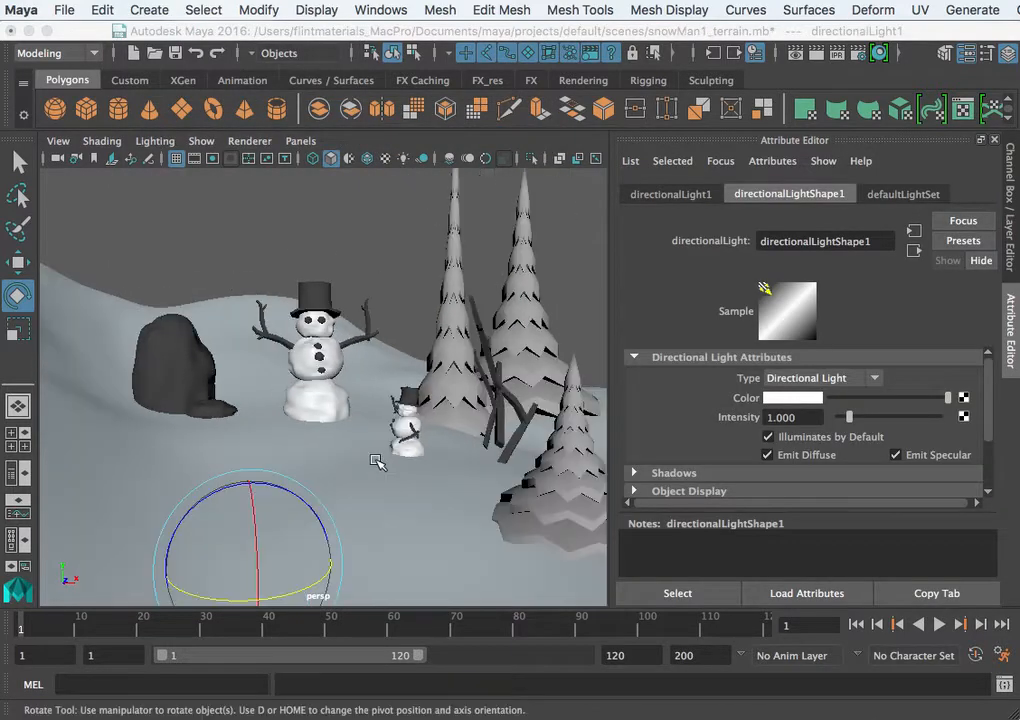
key("w")
left_click_drag(252, 478, 284, 332)
left_click_drag(273, 399, 337, 416, "alt")
left_click_drag(287, 447, 414, 481)
left_click_drag(347, 388, 379, 297)
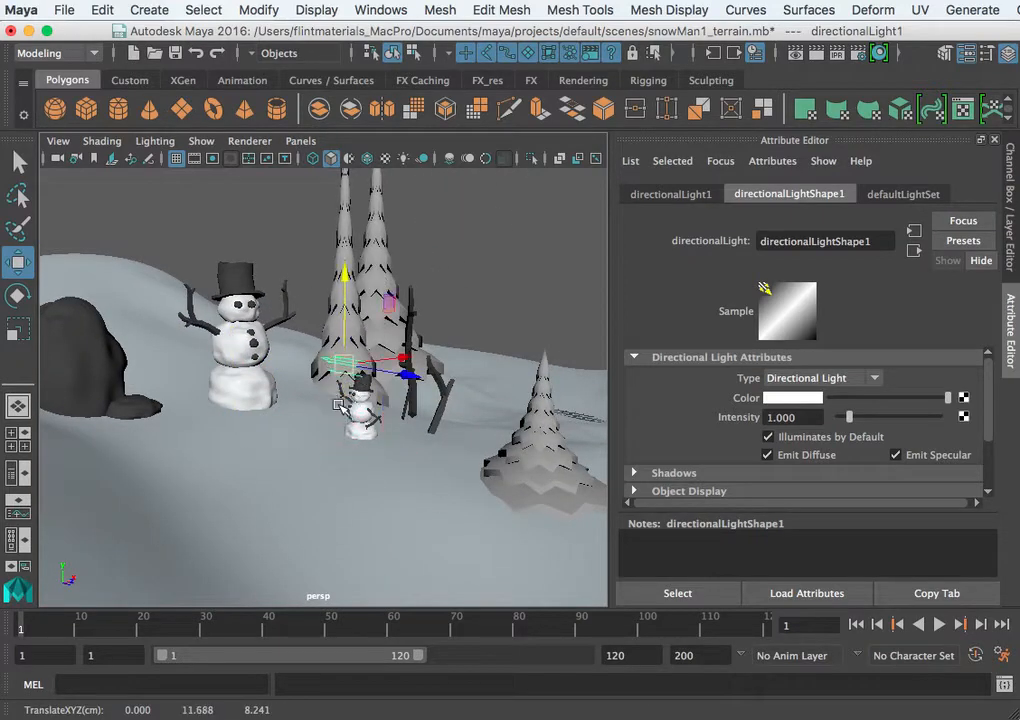
Step: Render the current frame to check how the directional light falls on the snowmen and trees
scroll(300, 330, "up", 4)
left_click_drag(371, 342, 346, 427, "alt")
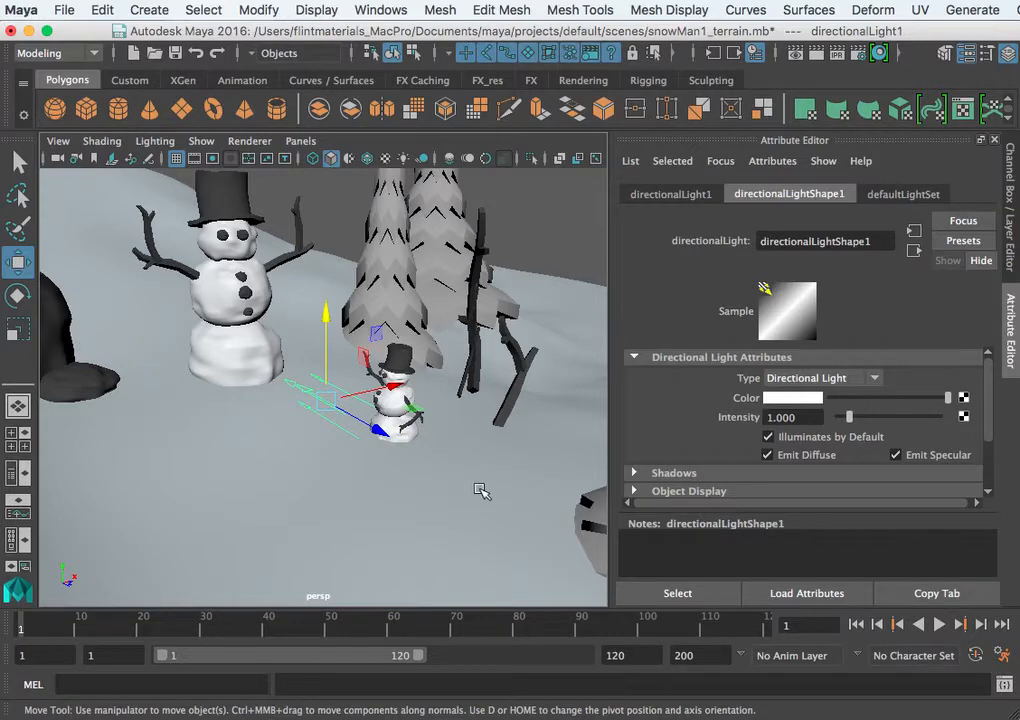
left_click_drag(480, 490, 378, 448, "alt")
right_click_drag(378, 448, 348, 440, "alt")
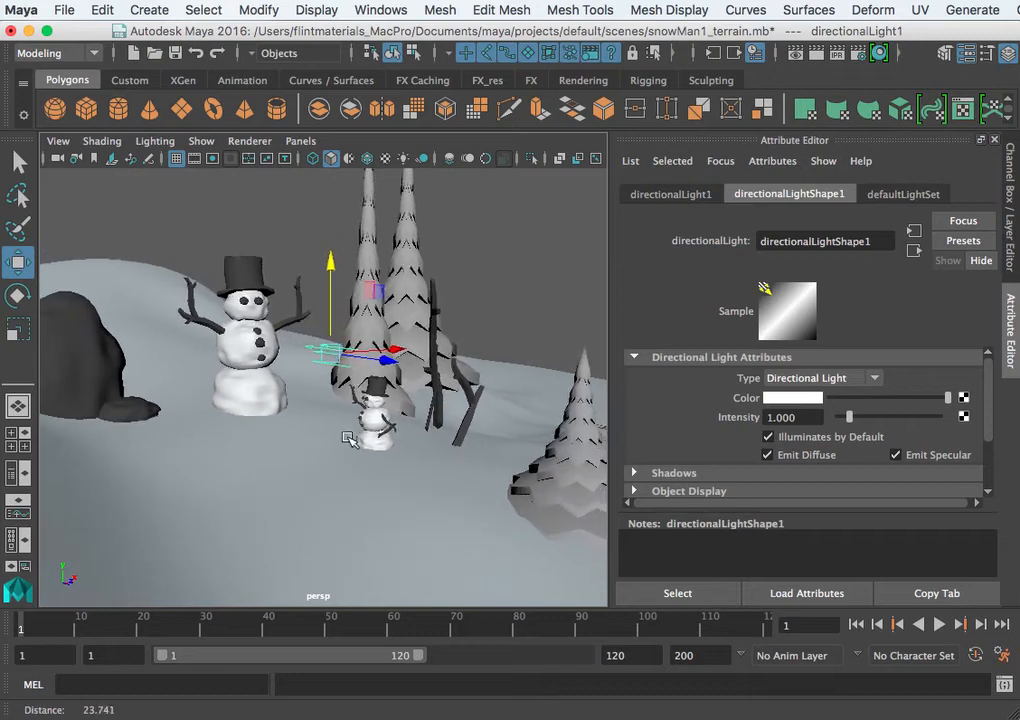
left_click_drag(318, 439, 385, 462, "alt")
left_click_drag(431, 392, 598, 322)
left_click_drag(1012, 137, 608, 127)
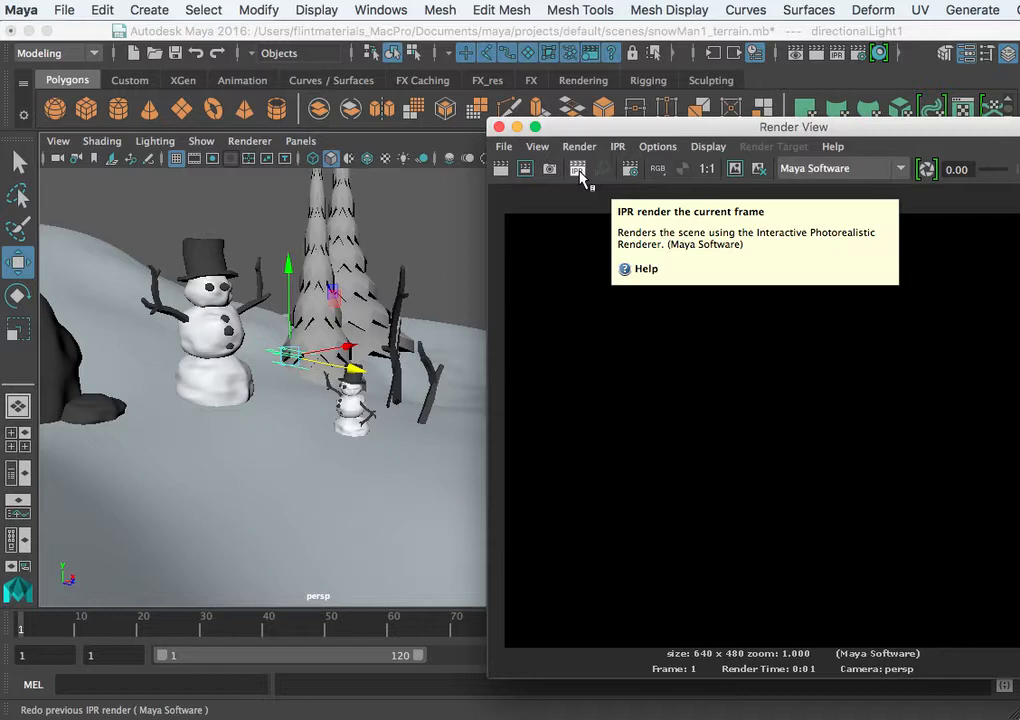
left_click(501, 169)
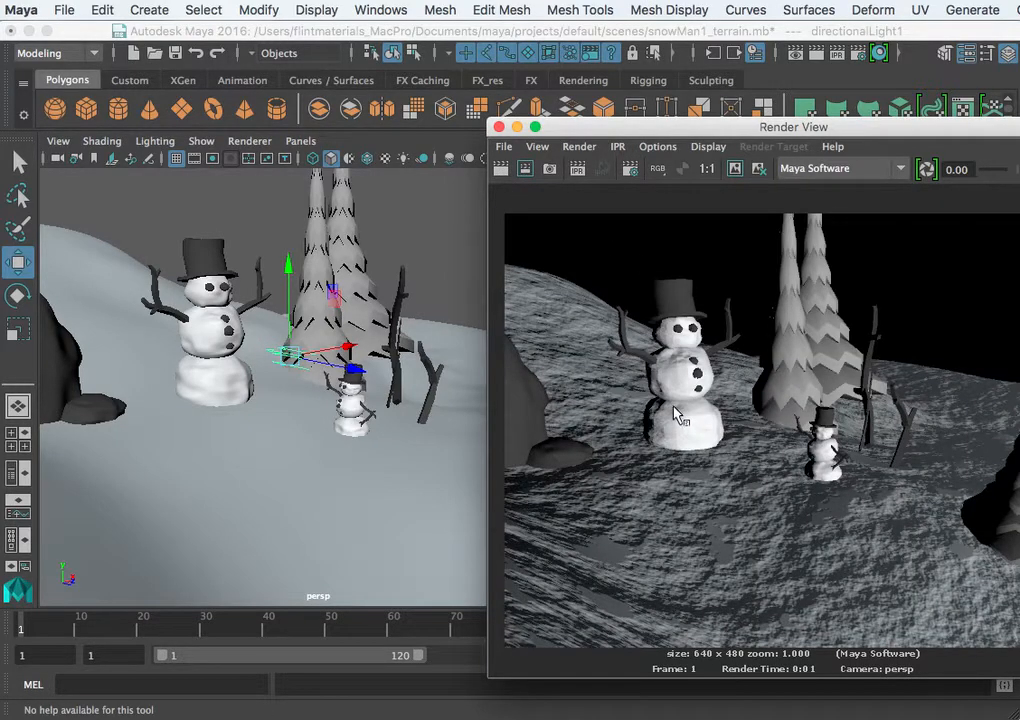
Step: Start an IPR render and select a tuning region around both snowmen, keeping the light's attributes in view
left_click(577, 169)
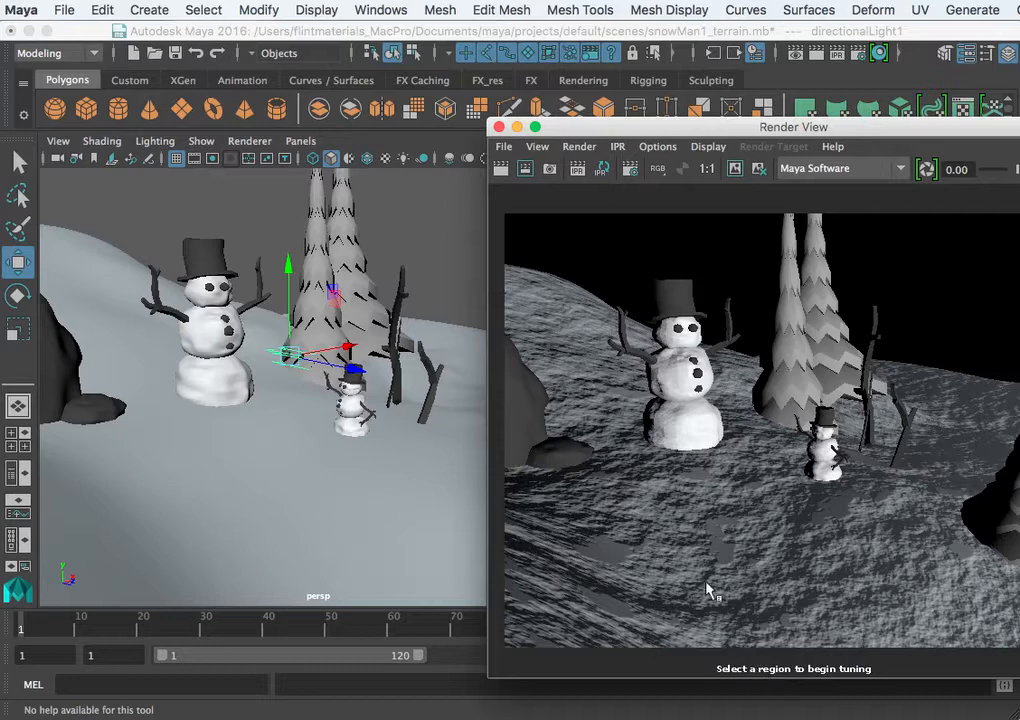
left_click_drag(658, 401, 902, 592)
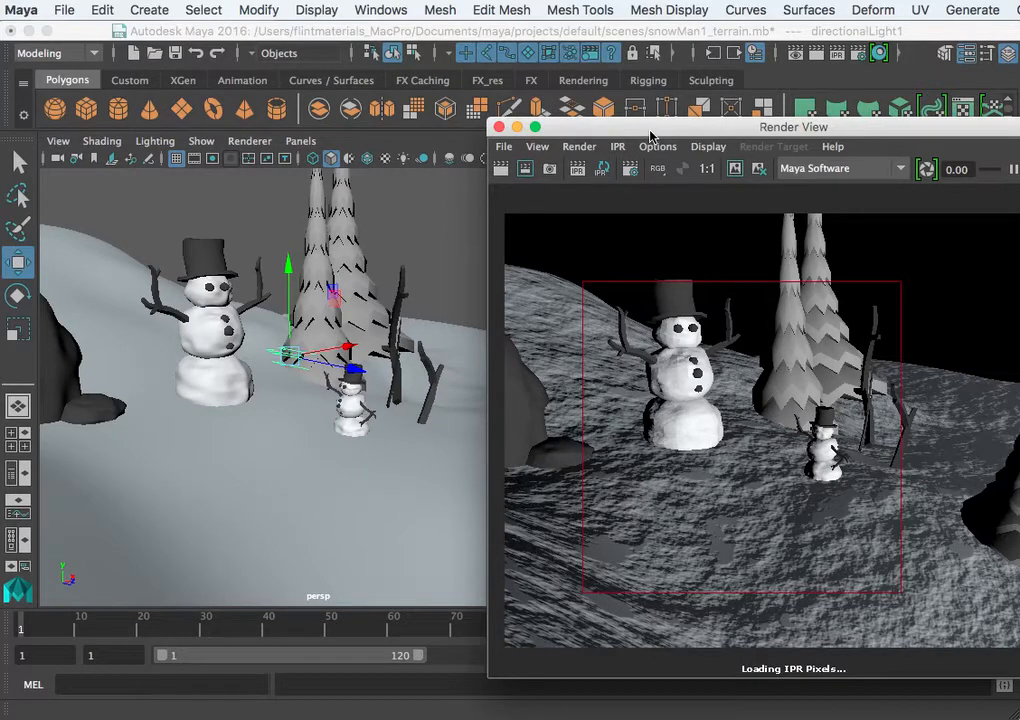
left_click_drag(649, 133, 246, 119)
key("ctrl+a")
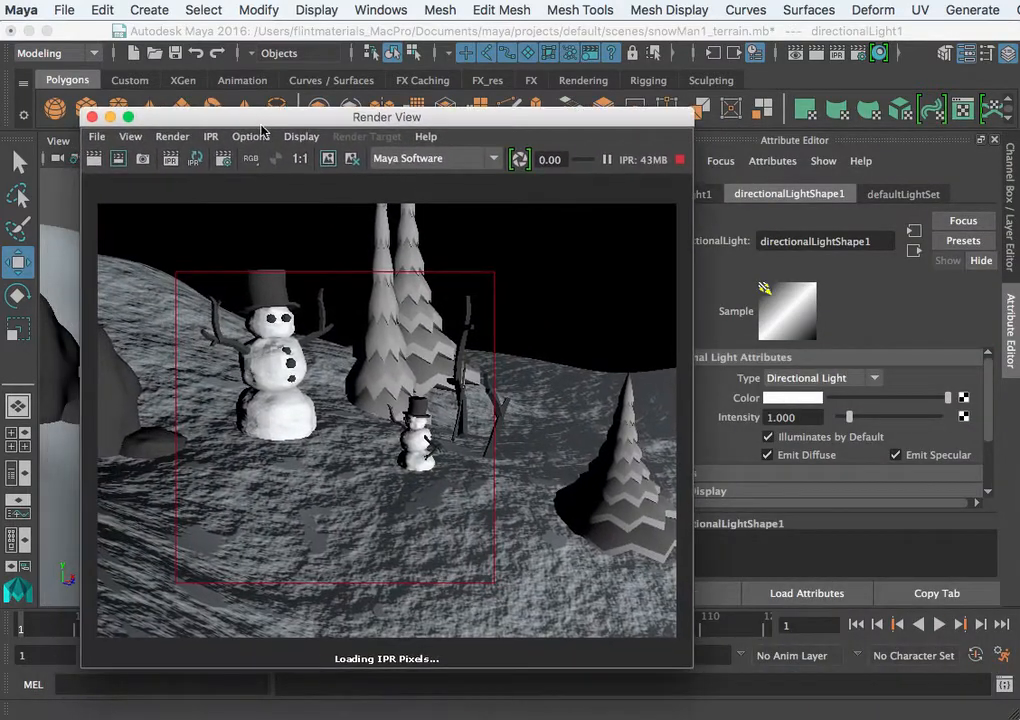
Step: Raise the directional light's intensity to about 4.4 and pick the snow material in the IPR render
left_click_drag(848, 424, 881, 420)
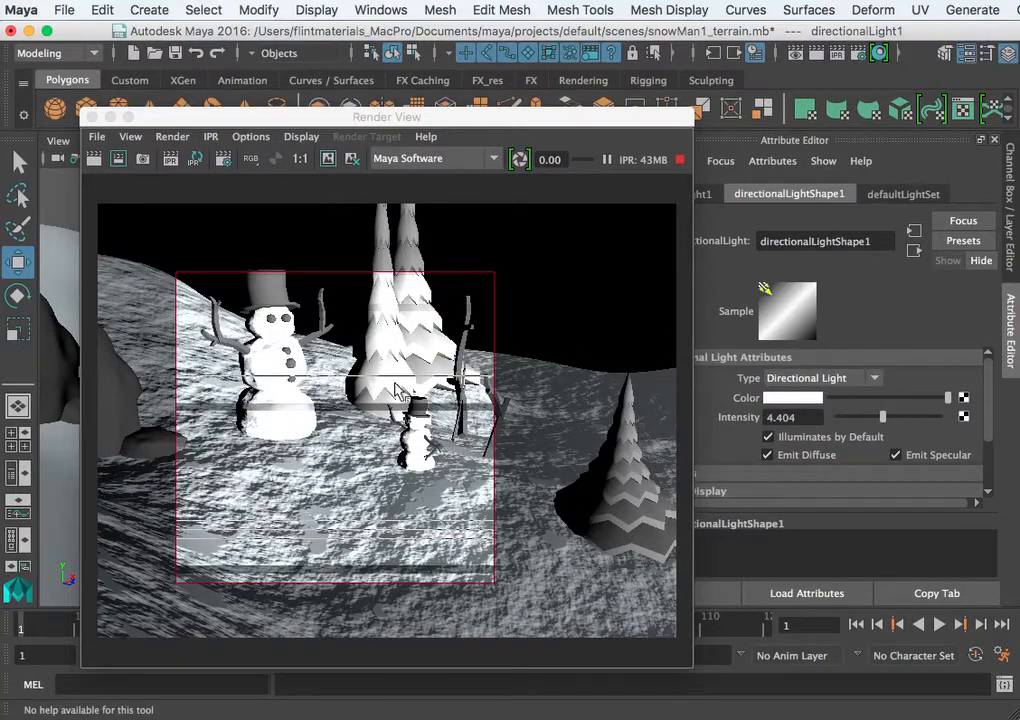
left_click(271, 314)
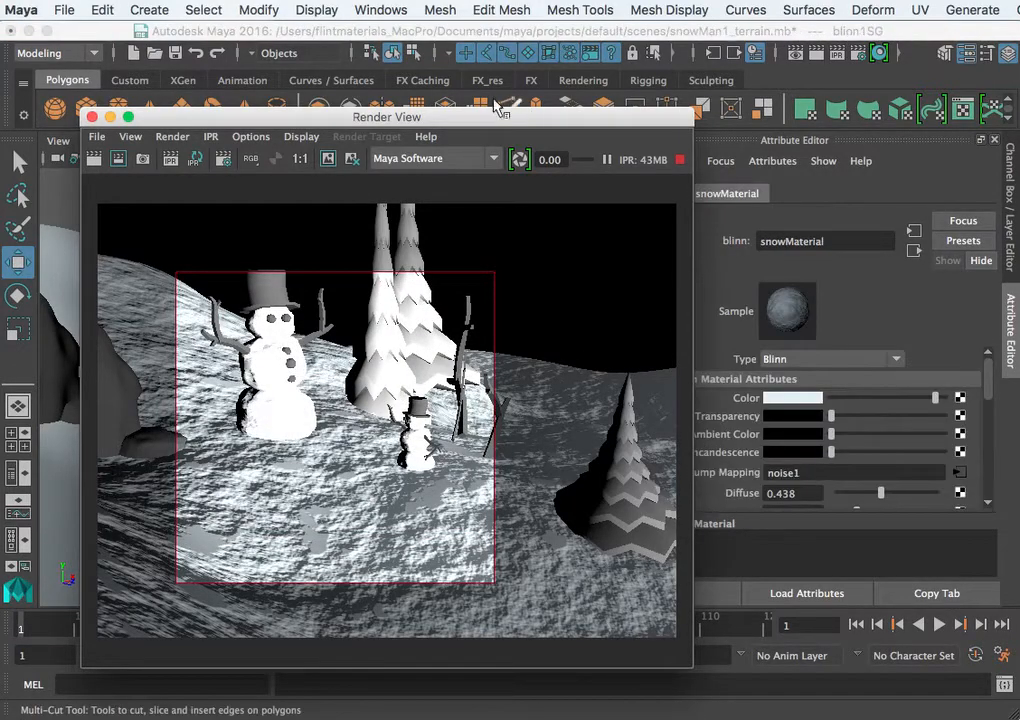
Step: Reselect the directional light in the scene and set its intensity to 0.8 while keeping the IPR render in view
left_click_drag(500, 117, 798, 436)
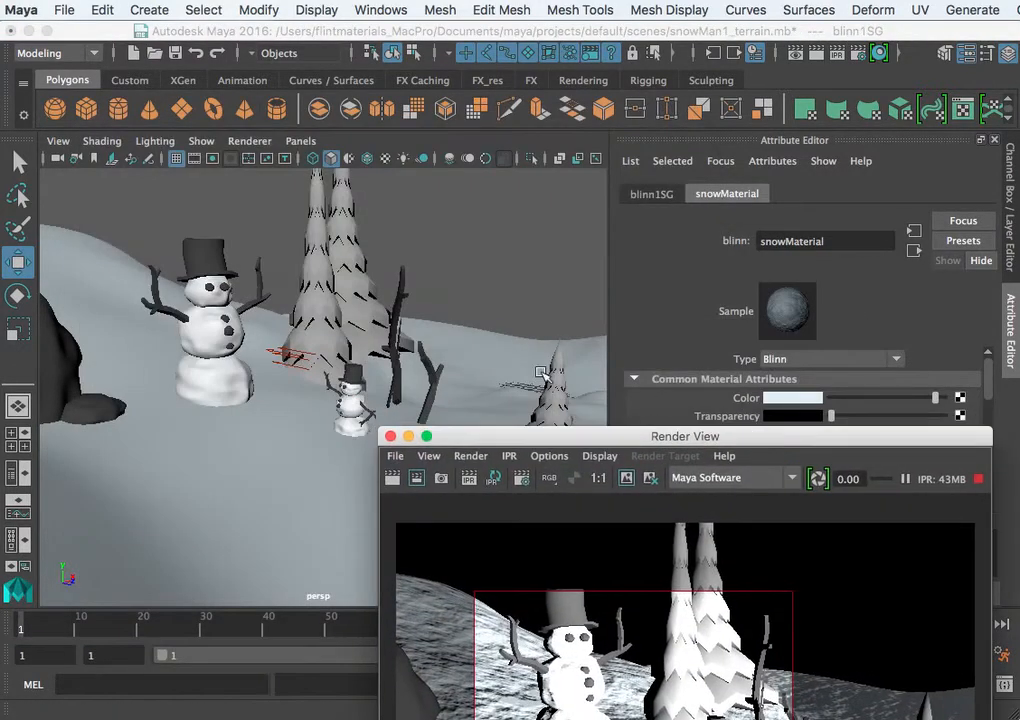
left_click(281, 358)
left_click_drag(542, 433, 375, 118)
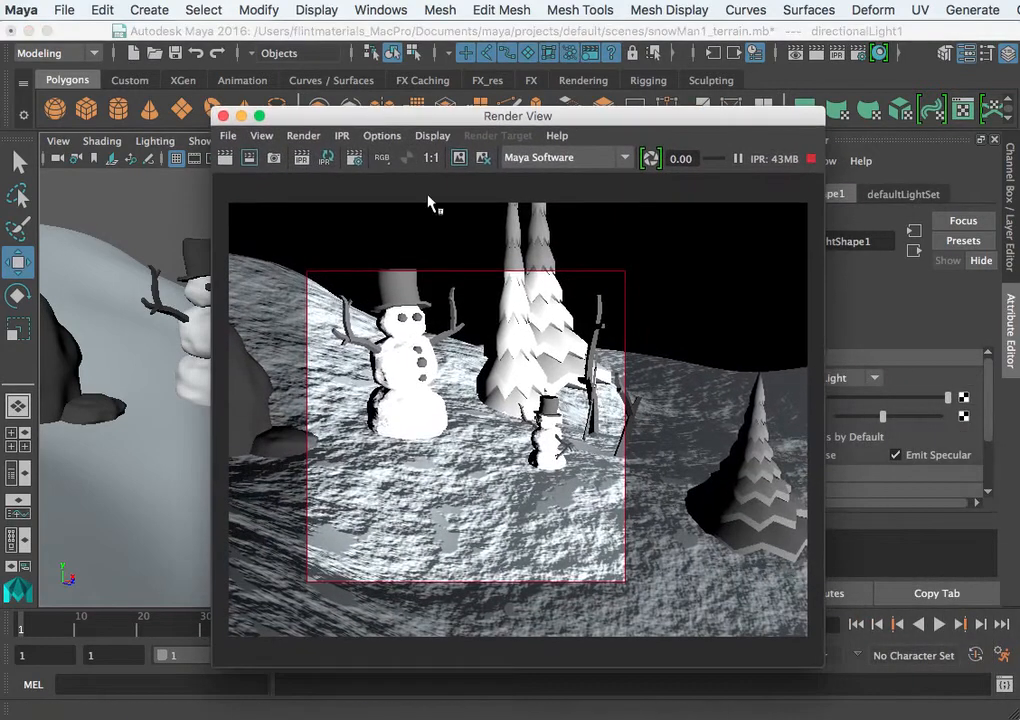
left_click_drag(575, 122, 446, 112)
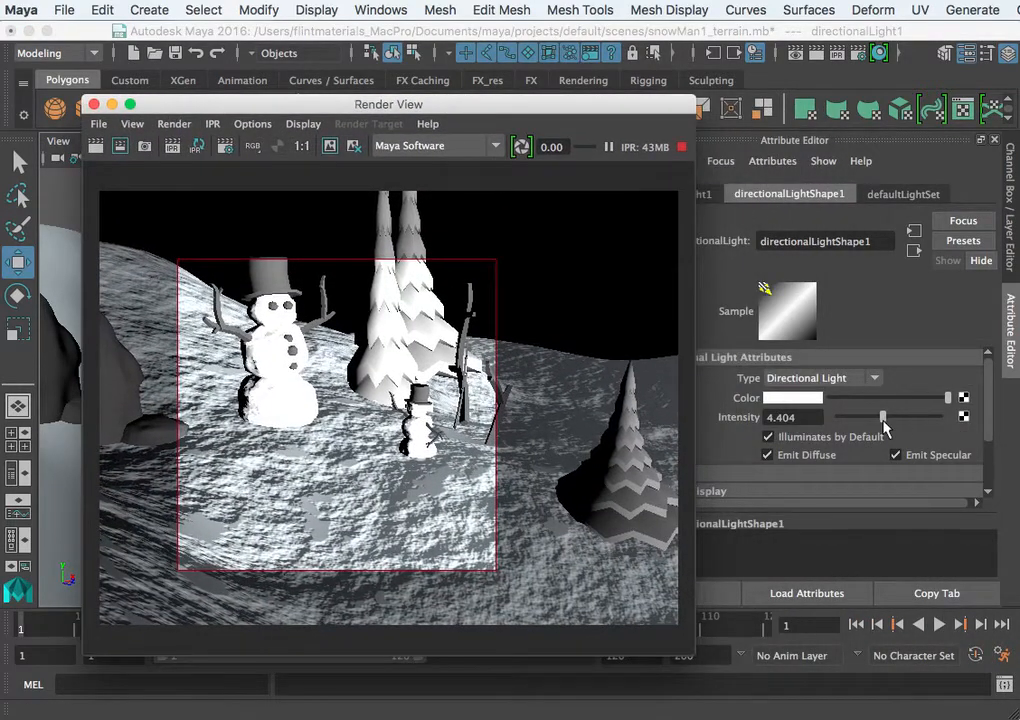
left_click_drag(884, 424, 855, 419)
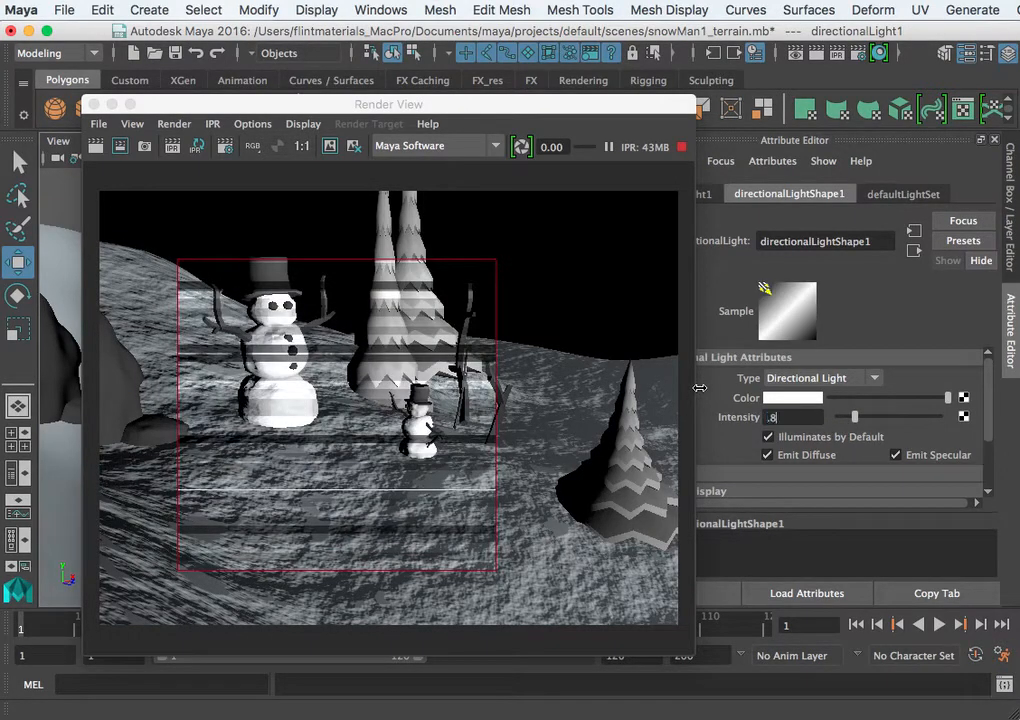
key("Return")
Step: Set the directional light's color to a pale blue of about R 0.390, G 0.513, B 0.663
left_click(790, 400)
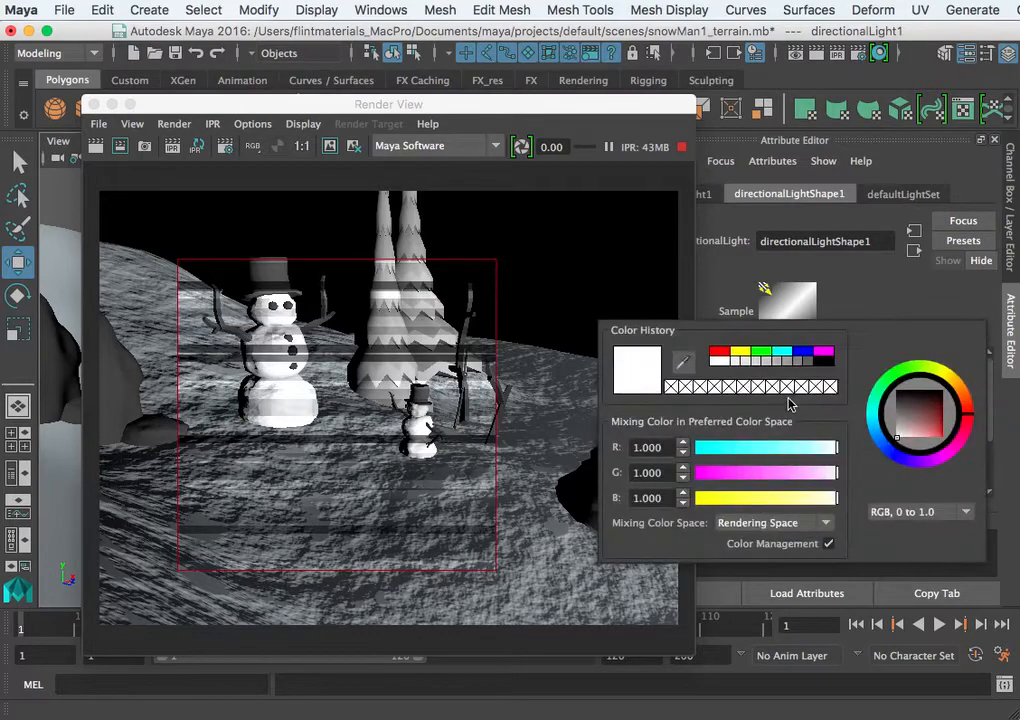
left_click_drag(875, 416, 916, 435)
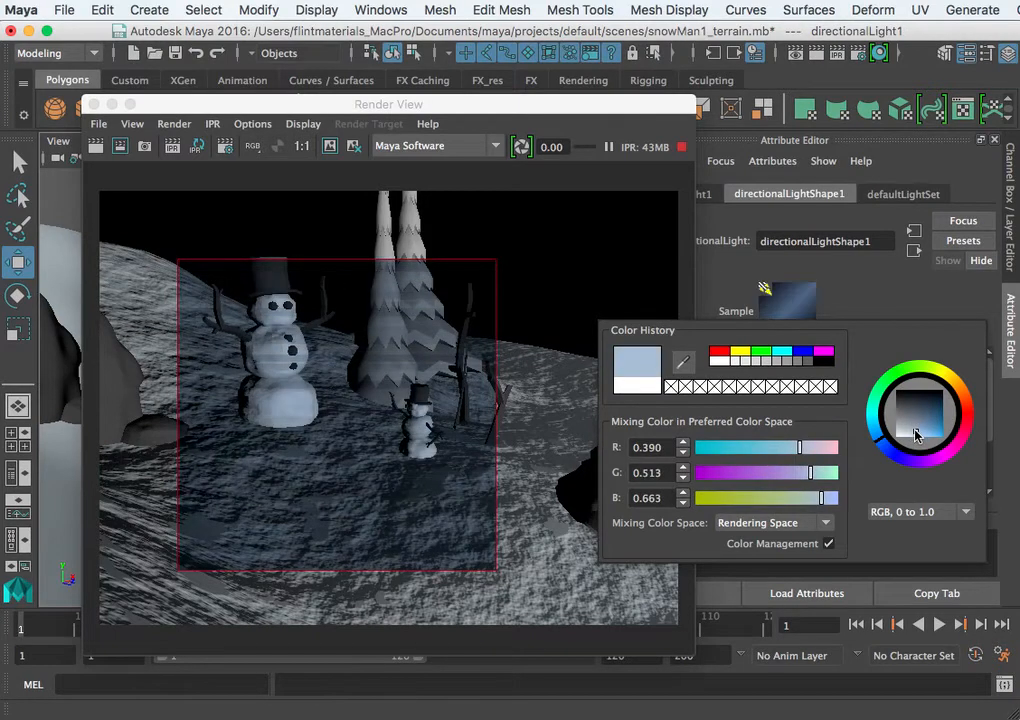
left_click(598, 481)
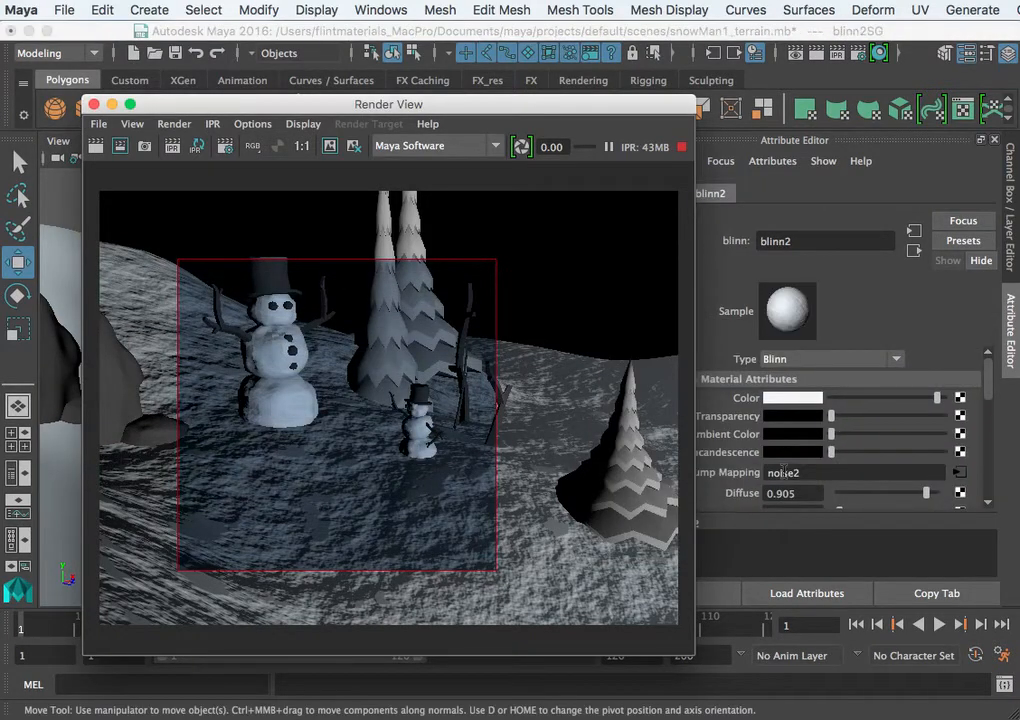
Step: Rotate the directional light to roughly -31, 12, -6 degrees and fine-tune its angle against the IPR render
left_click_drag(333, 104, 675, 102)
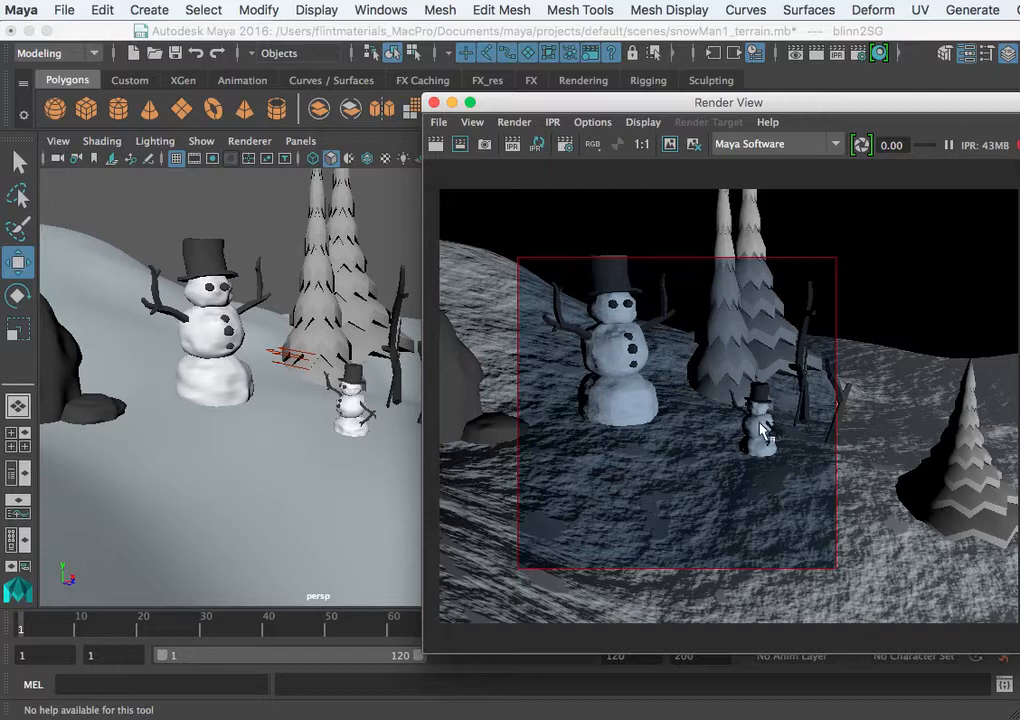
left_click_drag(576, 102, 763, 157)
left_click(318, 350)
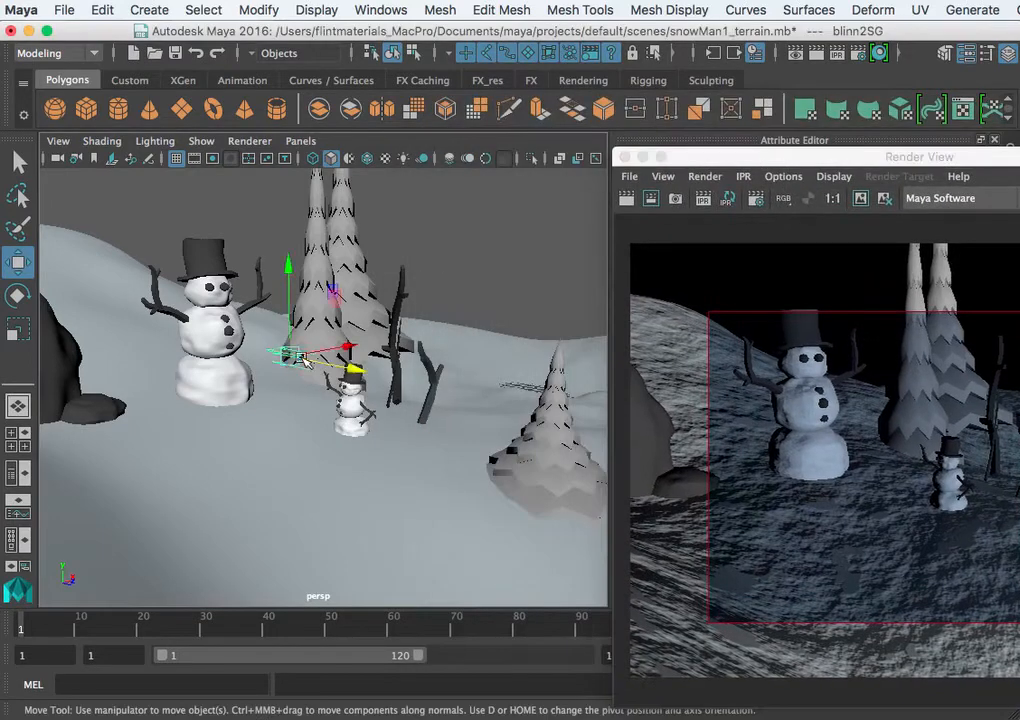
key("r")
key("e")
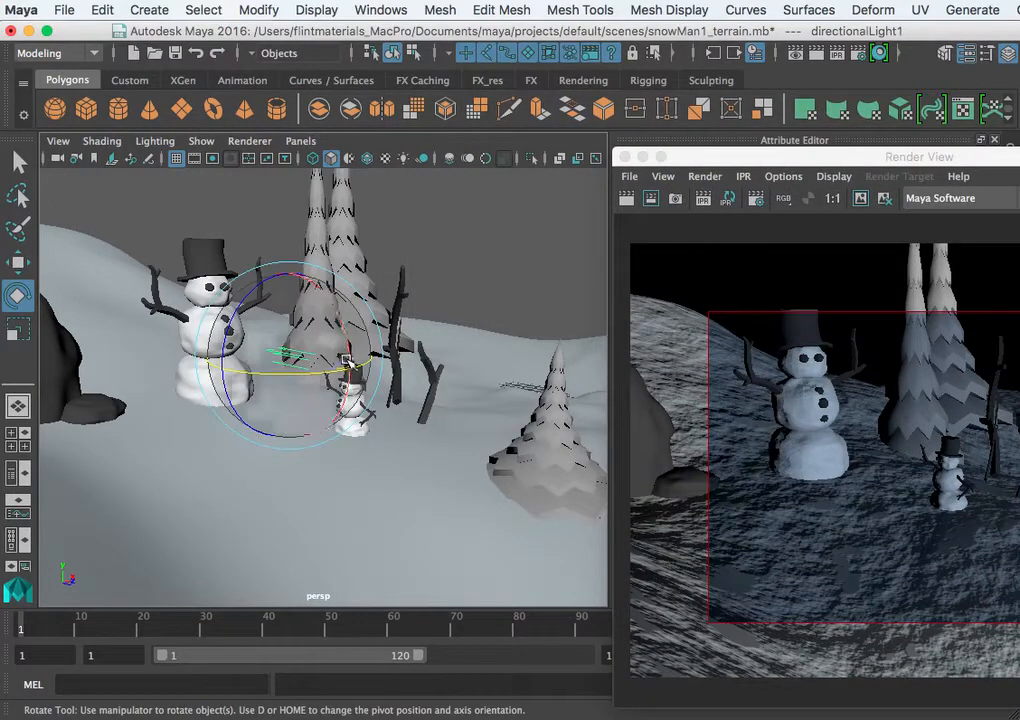
left_click_drag(349, 360, 400, 312)
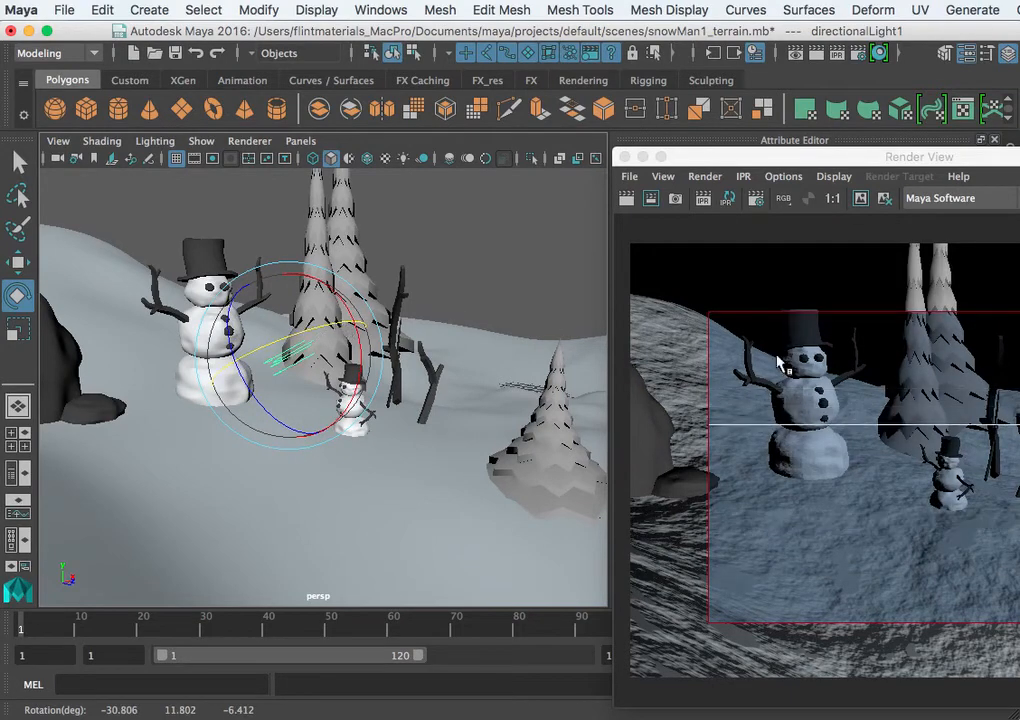
left_click_drag(752, 158, 722, 150)
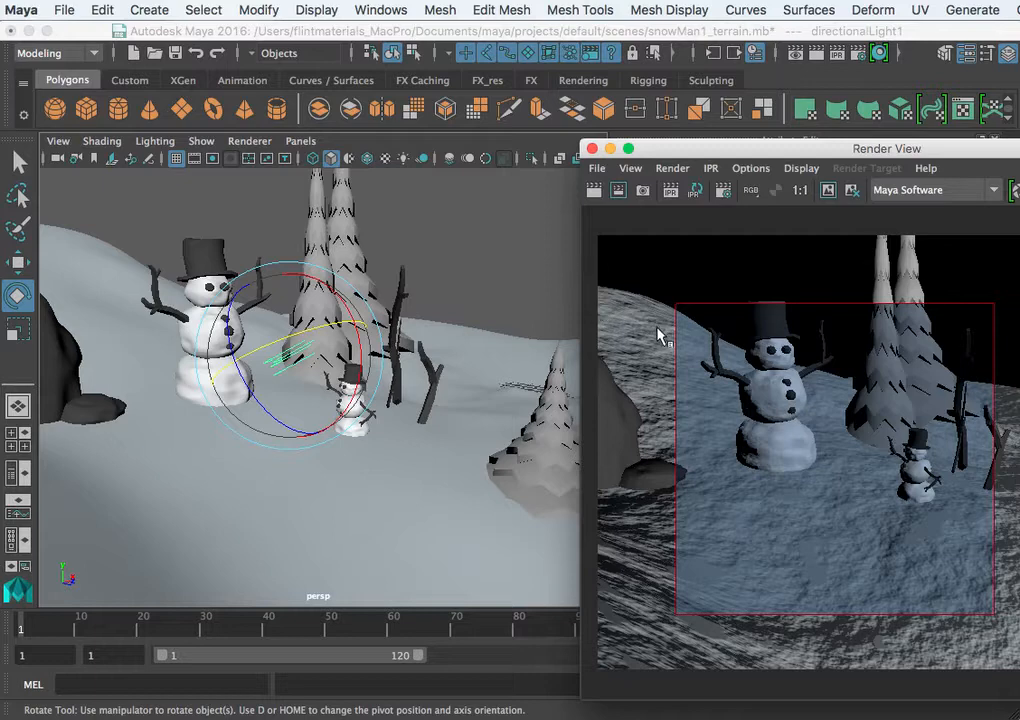
left_click(332, 325)
left_click_drag(332, 325, 275, 362)
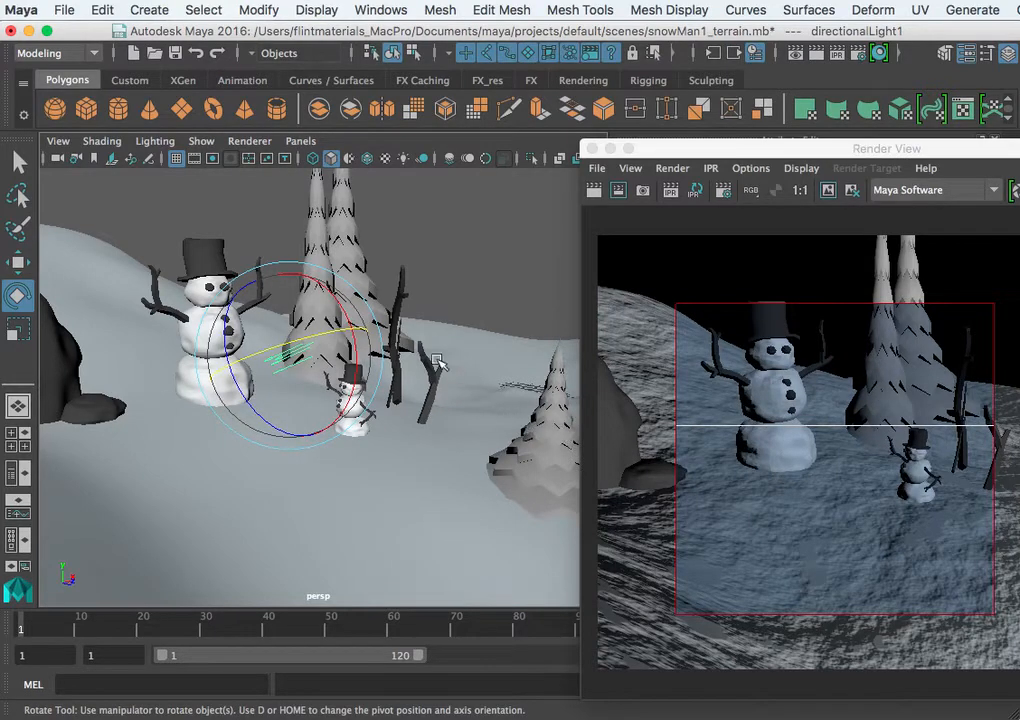
Step: Duplicate the directional light and rotate the copy to about -29.6, 3.8, -27.3 degrees
key("super+d")
left_click_drag(342, 332, 208, 353)
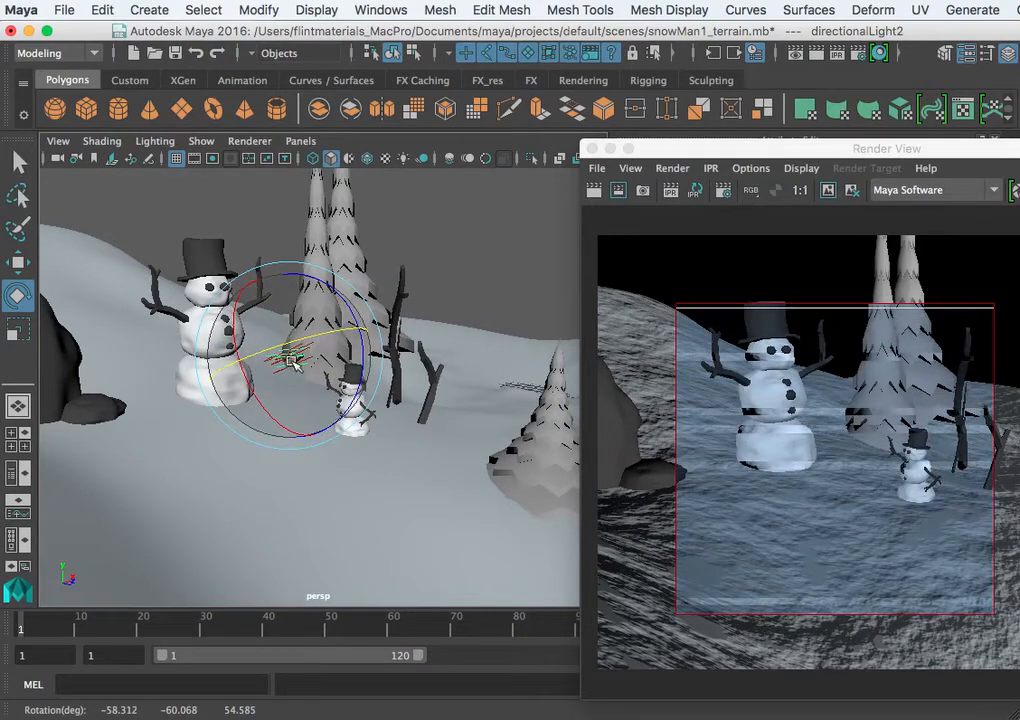
left_click_drag(255, 392, 268, 372)
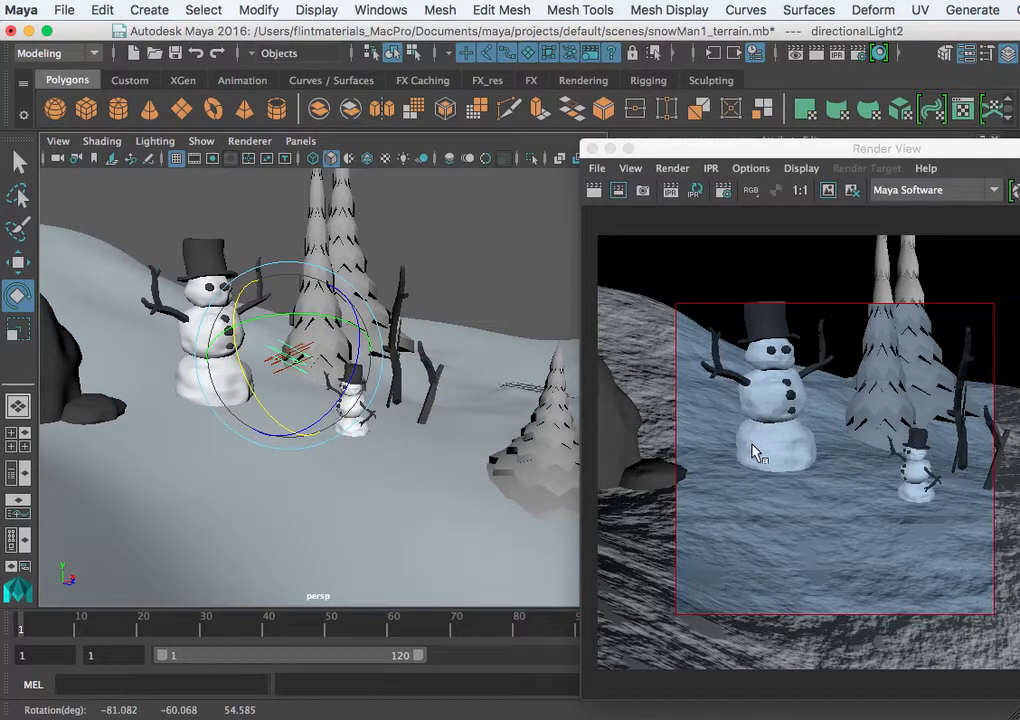
left_click_drag(271, 315, 393, 343)
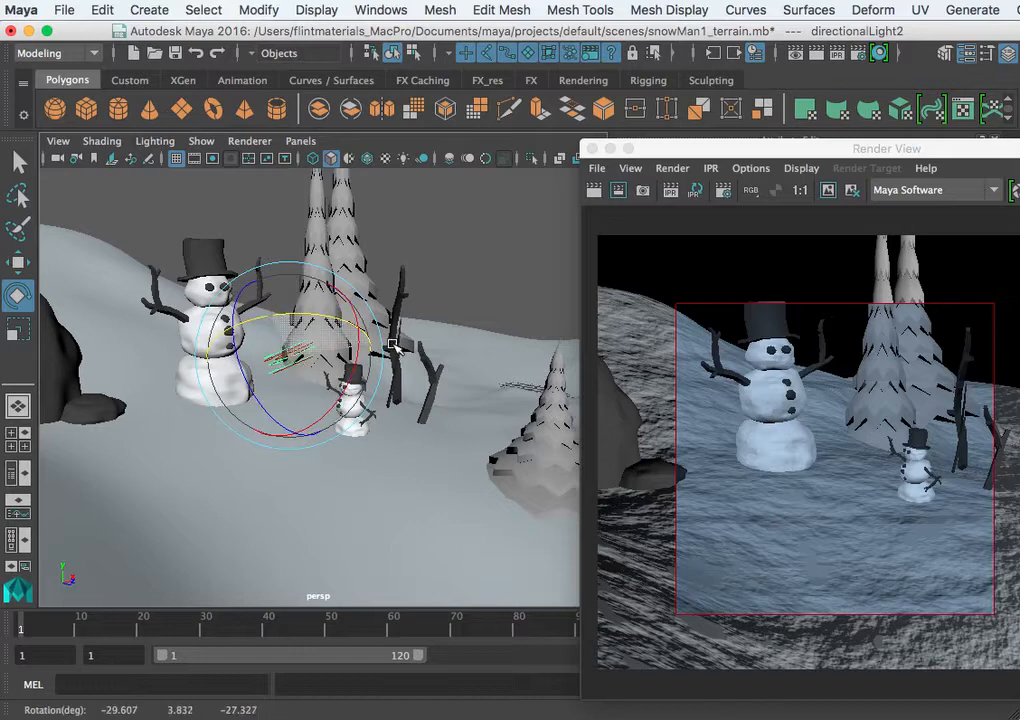
left_click(765, 422)
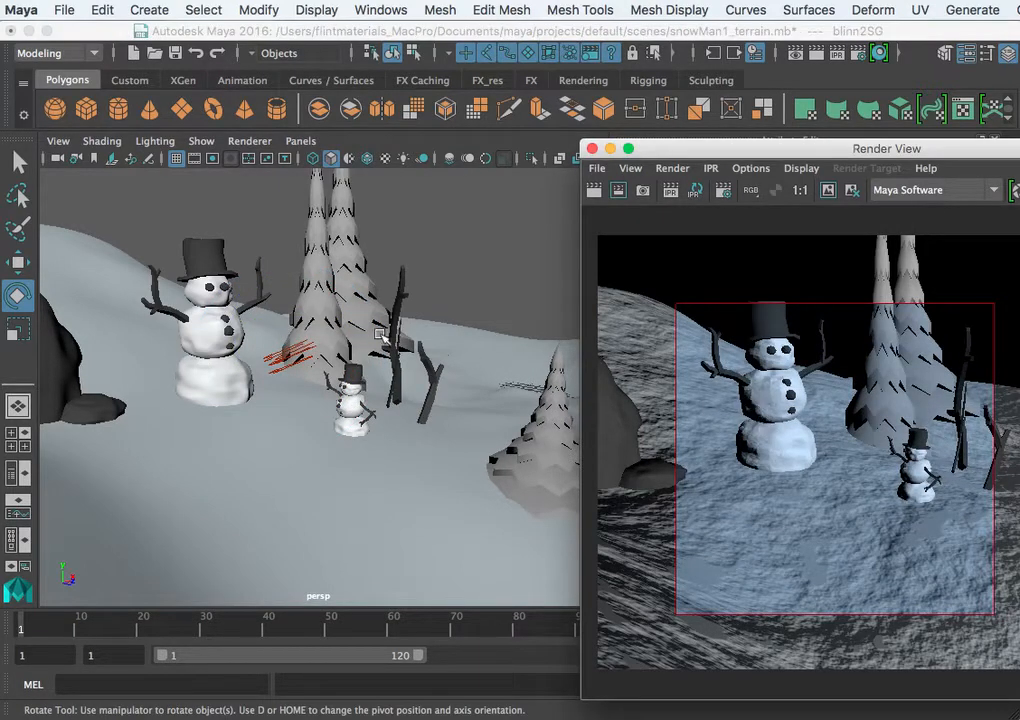
Step: Rotate the original directional light to about -56.3, -51.3, 35.8 degrees so the two lights shine from different directions
left_click(305, 352)
left_click_drag(252, 281, 268, 392)
left_click_drag(258, 344, 249, 318)
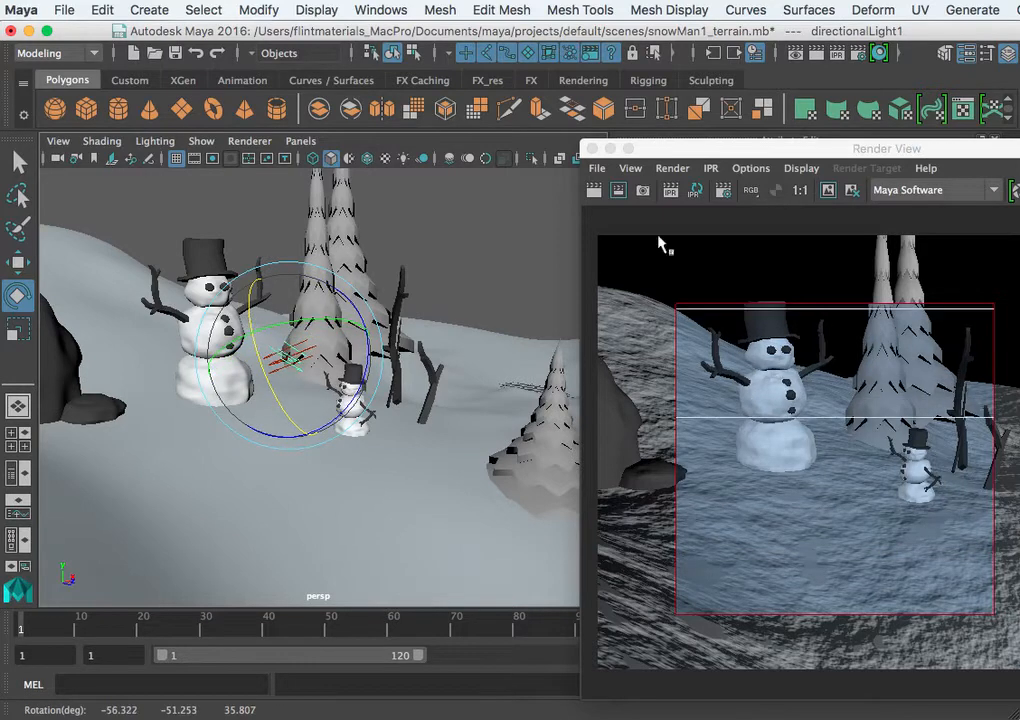
Step: Change the original directional light's color to a pale pink of R 0.767, G 0.641, B 0.765, checking it in the IPR render
left_click_drag(720, 155, 1019, 400)
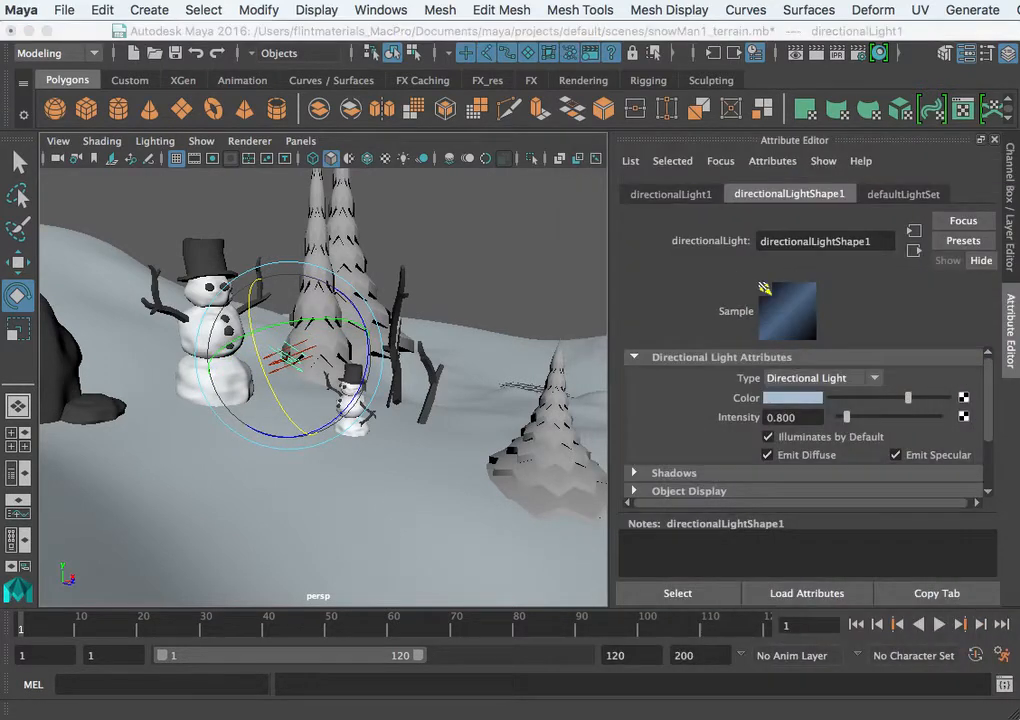
left_click(792, 397)
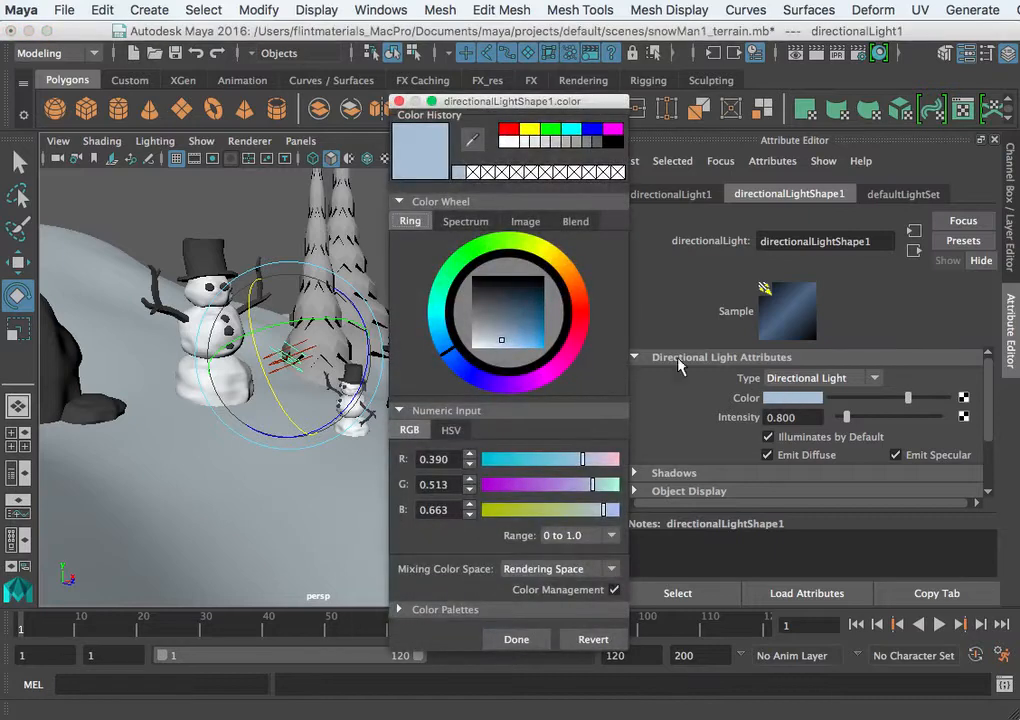
left_click(540, 381)
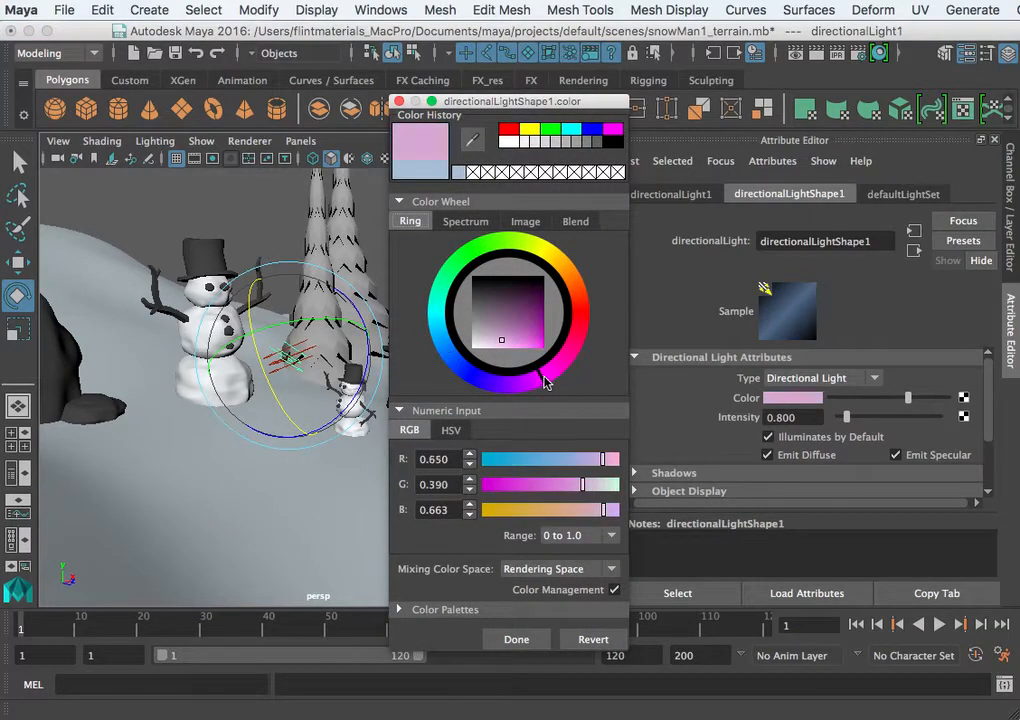
left_click_drag(503, 340, 485, 344)
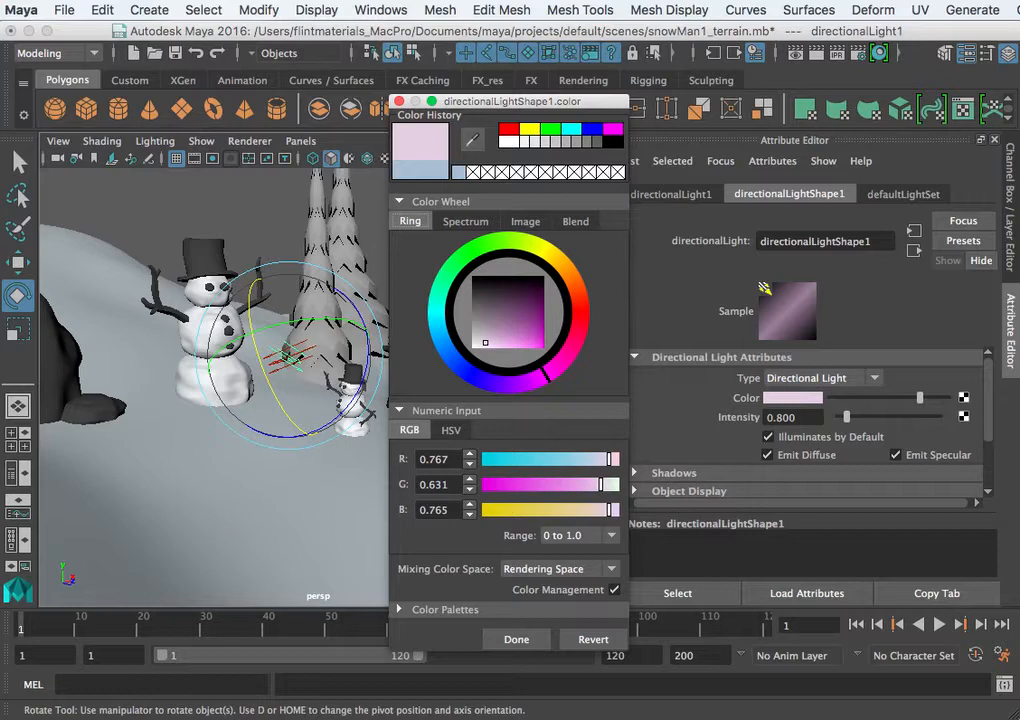
left_click_drag(892, 197, 716, 109)
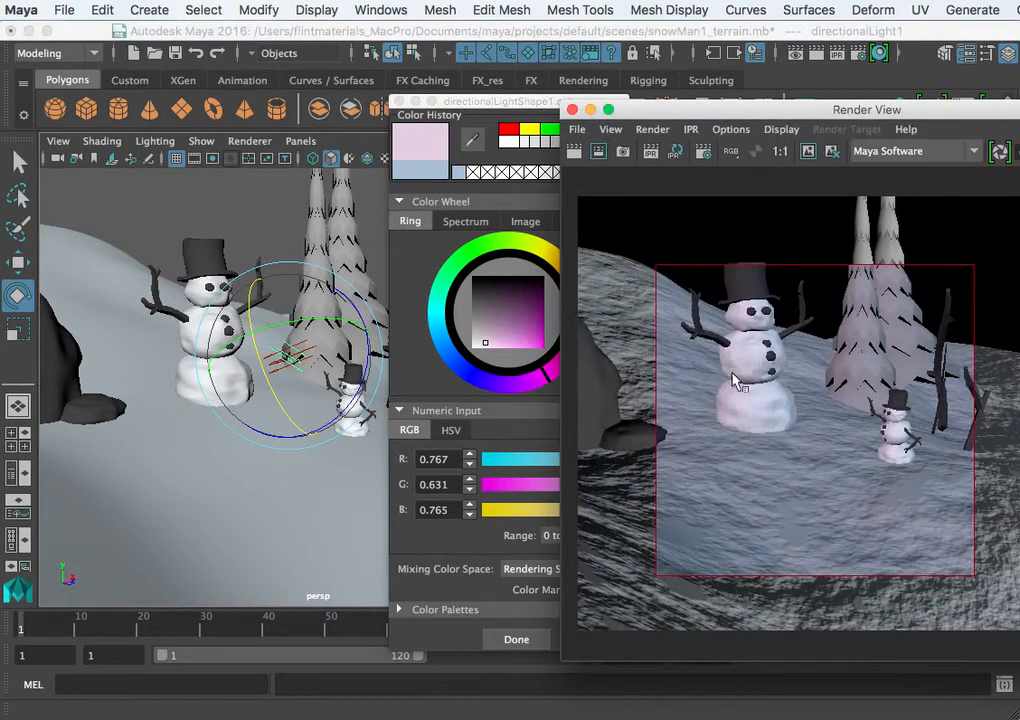
mouse_move(487, 345)
left_mouse_down()
mouse_move(478, 320)
mouse_move(513, 328)
mouse_move(521, 341)
mouse_move(484, 342)
left_mouse_up()
left_click(788, 344)
left_click_drag(697, 110, 1019, 300)
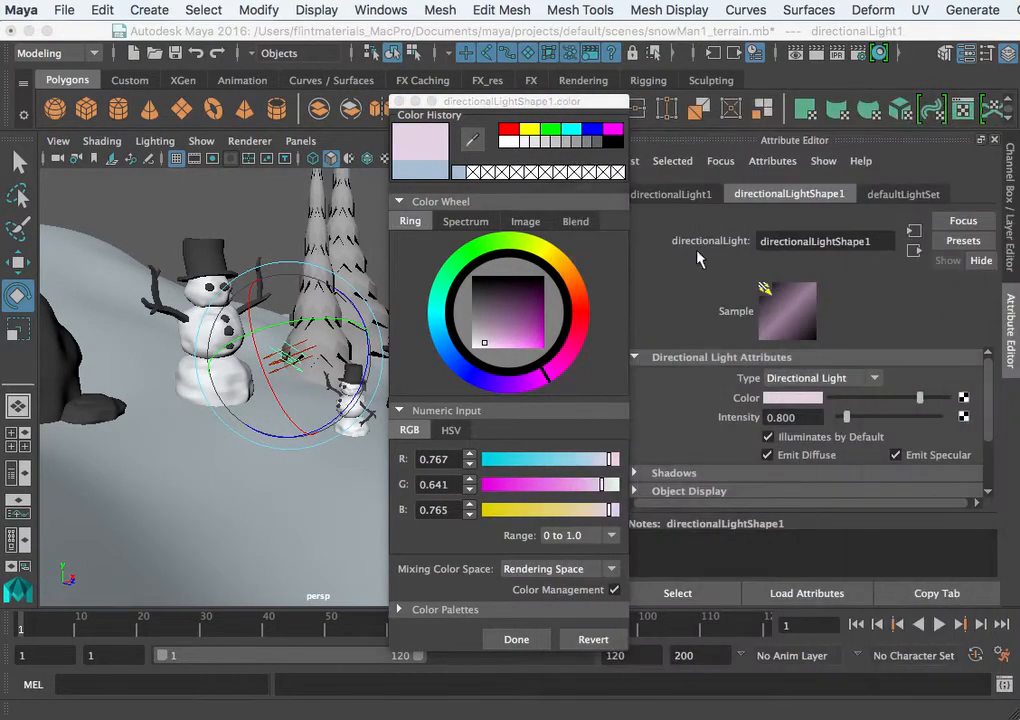
Step: Set the pale blue duplicate light's intensity to 0.9
left_click(271, 241)
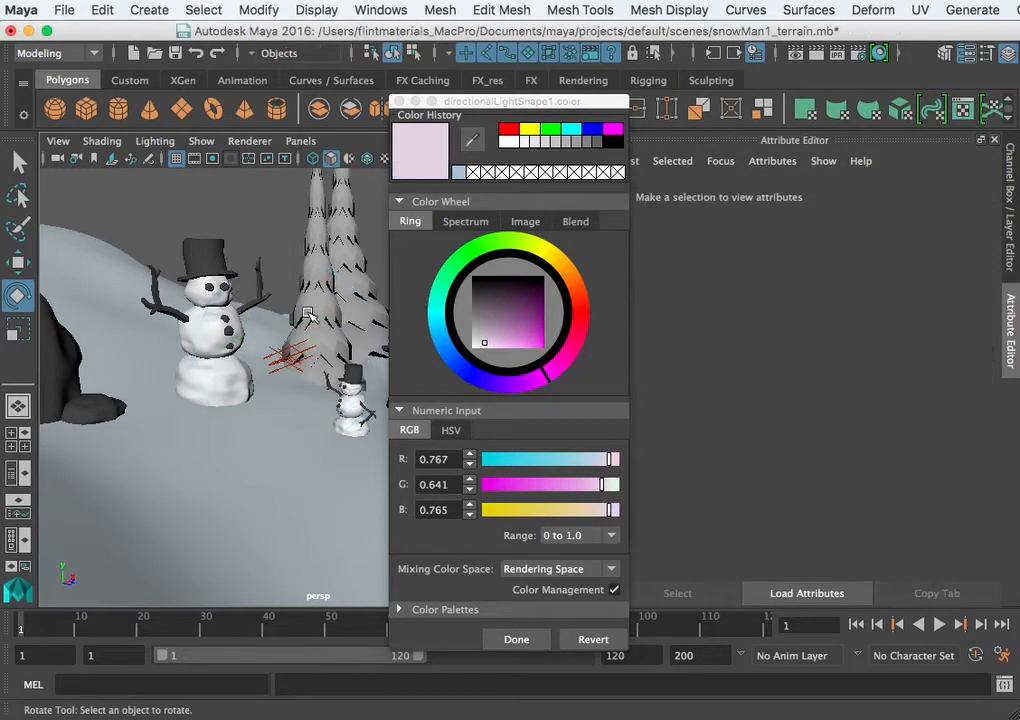
left_click(305, 348)
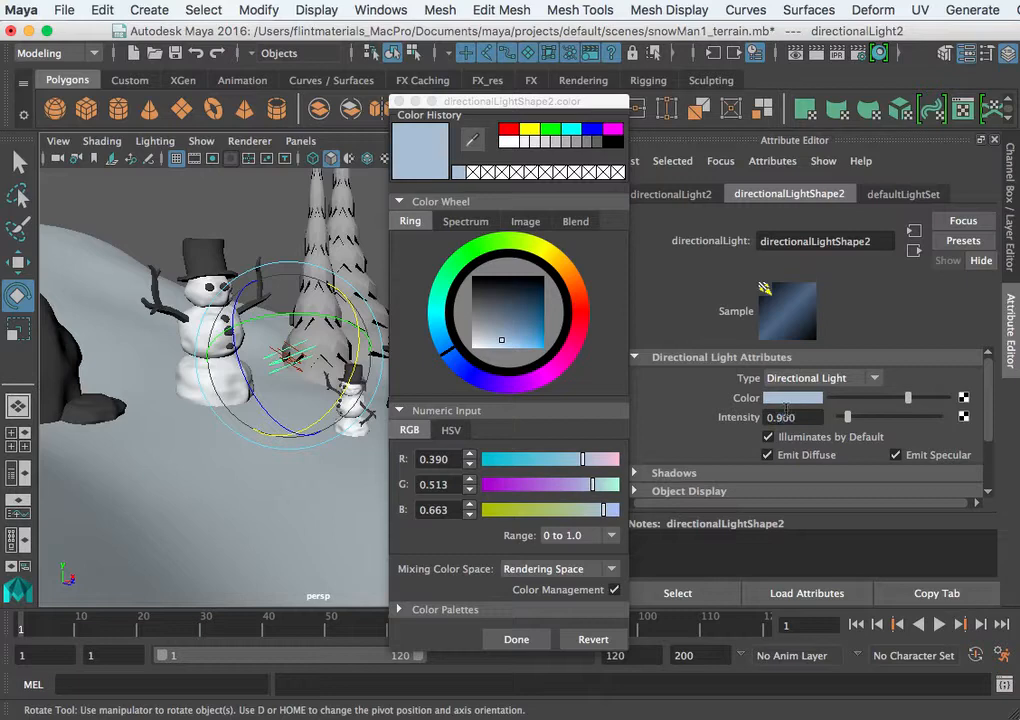
left_click(250, 380)
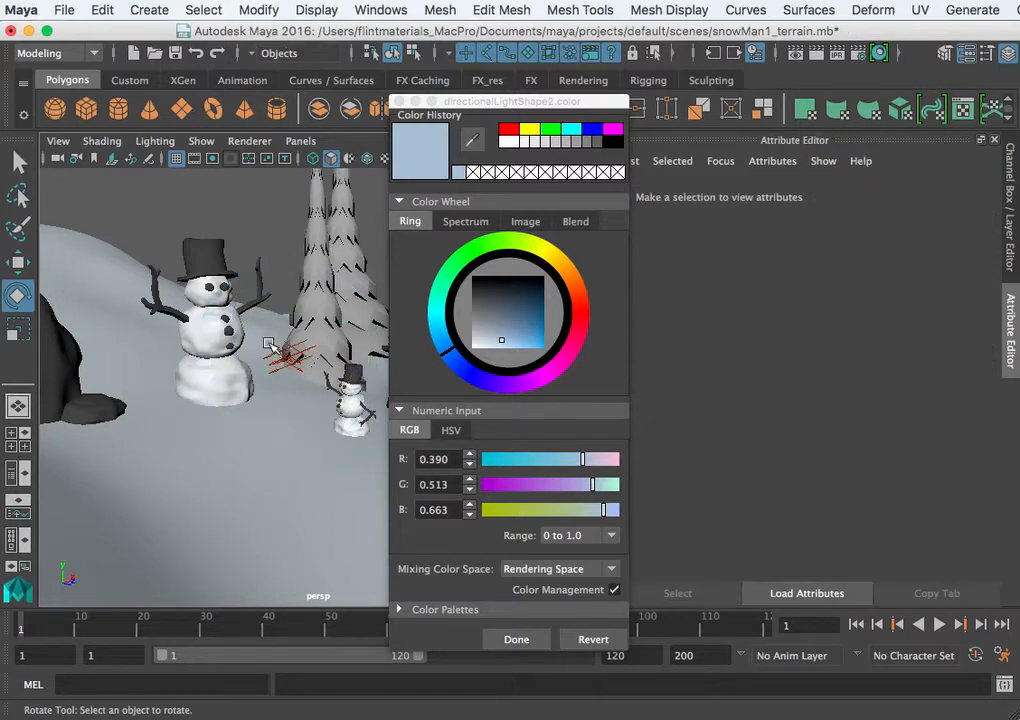
Step: Set the pale pink light's intensity to 0.4 and render the whole frame to check the combined lighting
left_click(268, 348)
left_click_drag(808, 416, 733, 418)
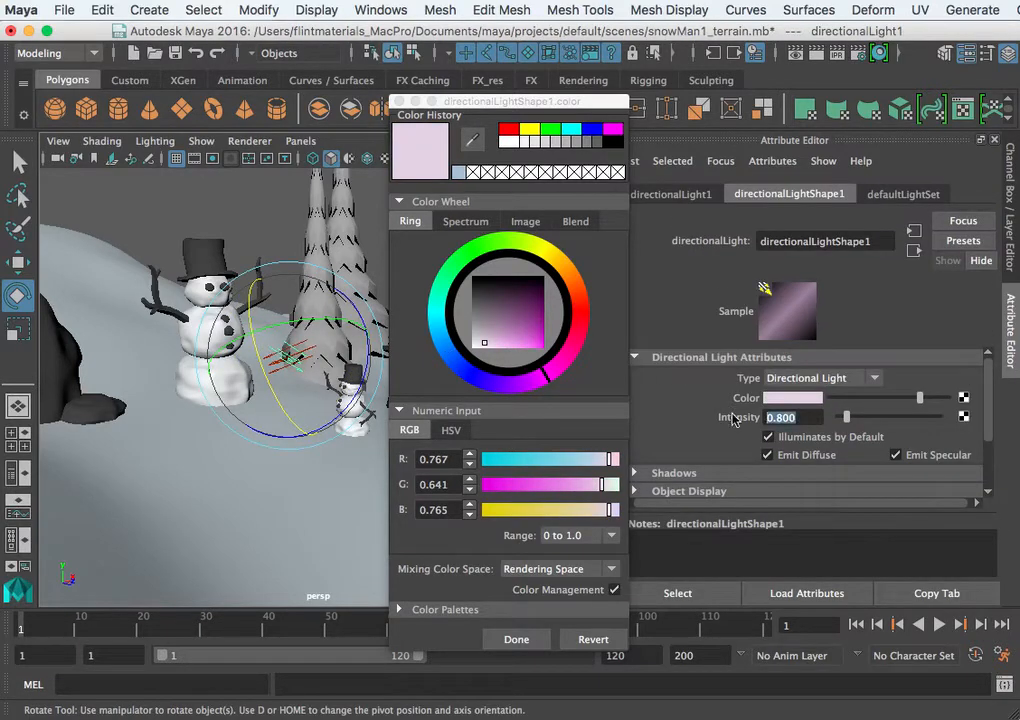
key("BackSpace")
key("Return")
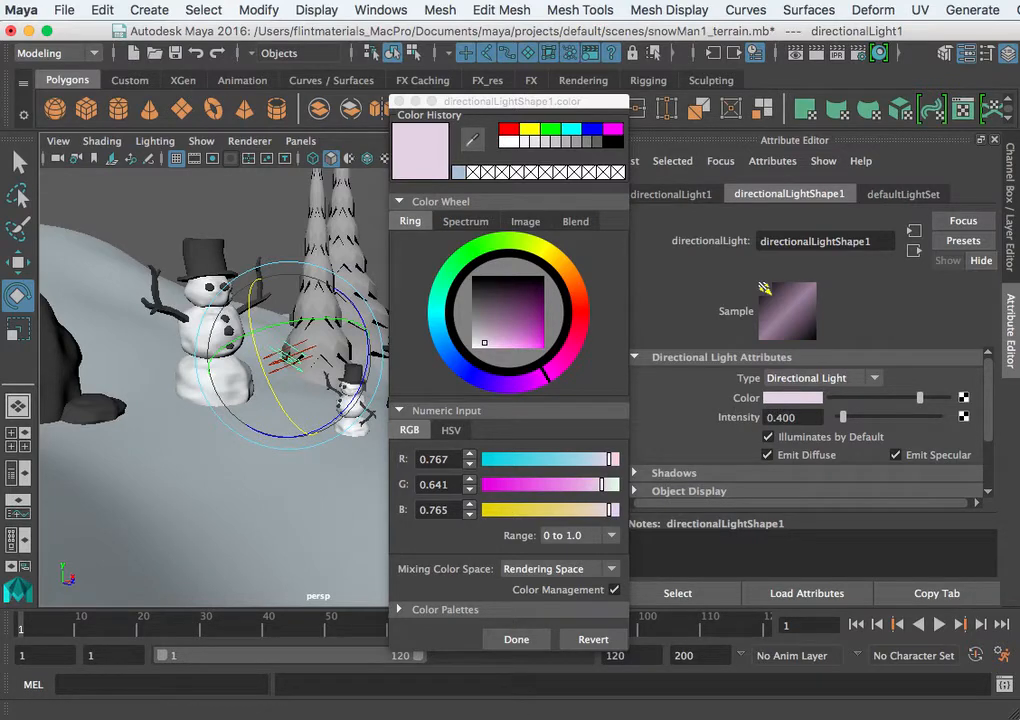
left_click_drag(1019, 262, 727, 108)
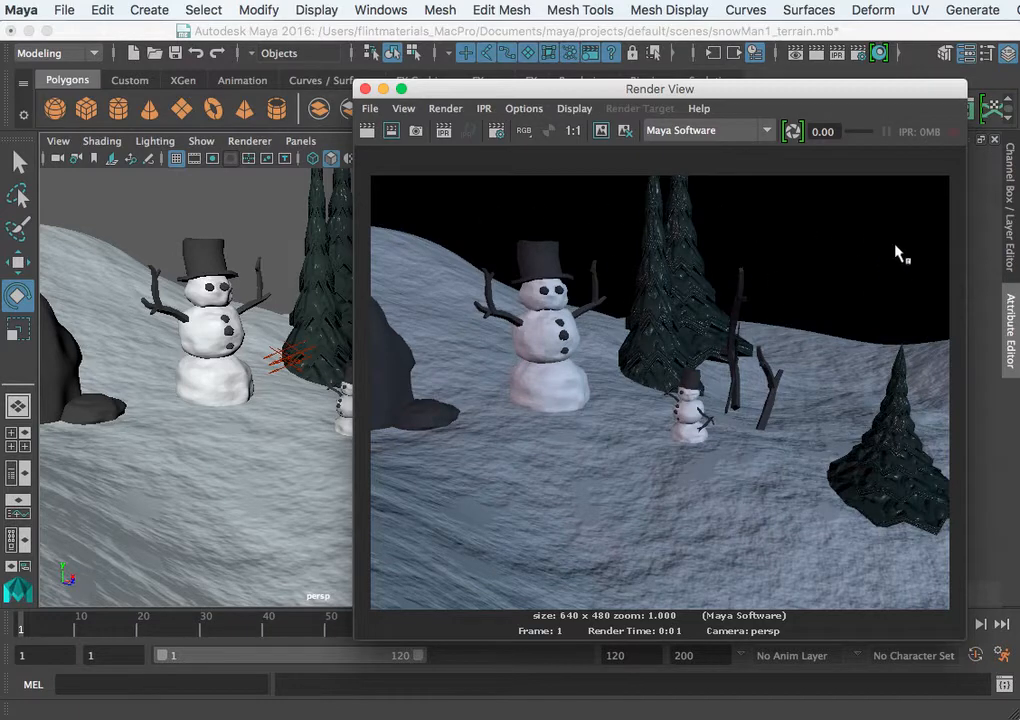
Step: Select the perspective camera and show its Environment settings, with the Render View moved out of the way
left_click_drag(437, 93, 1019, 240)
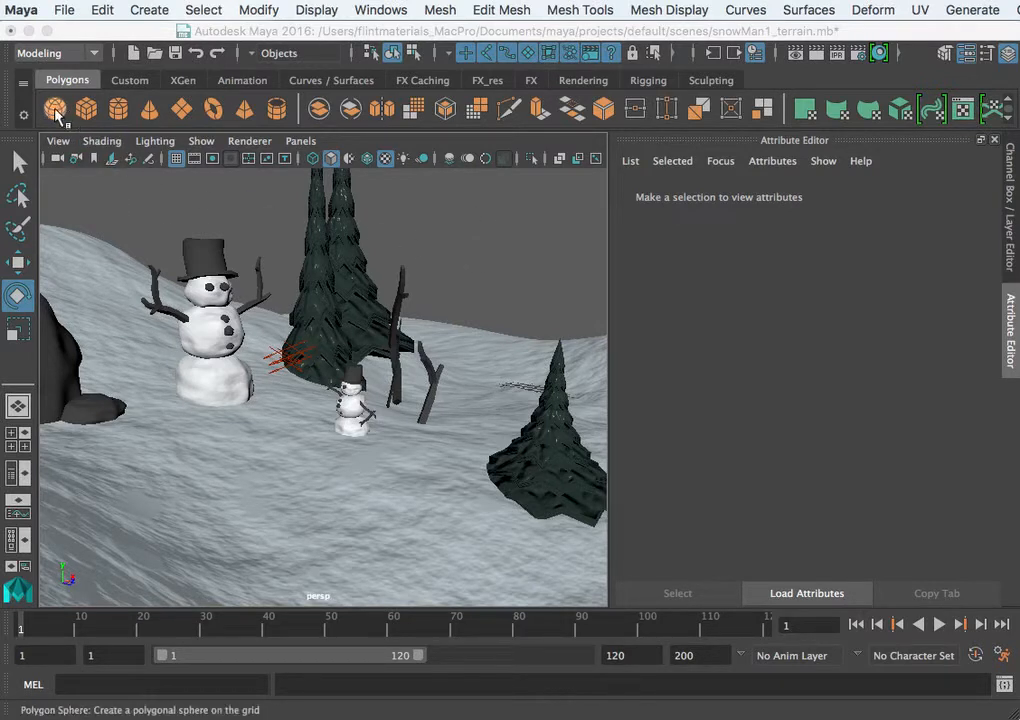
left_click(58, 141)
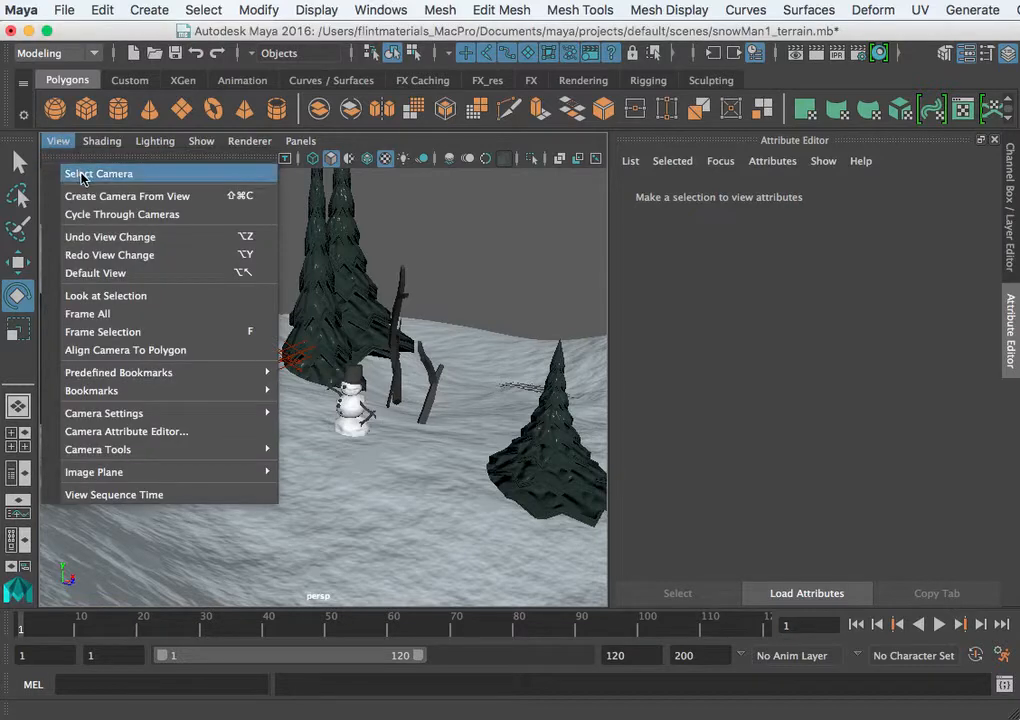
left_click(82, 177)
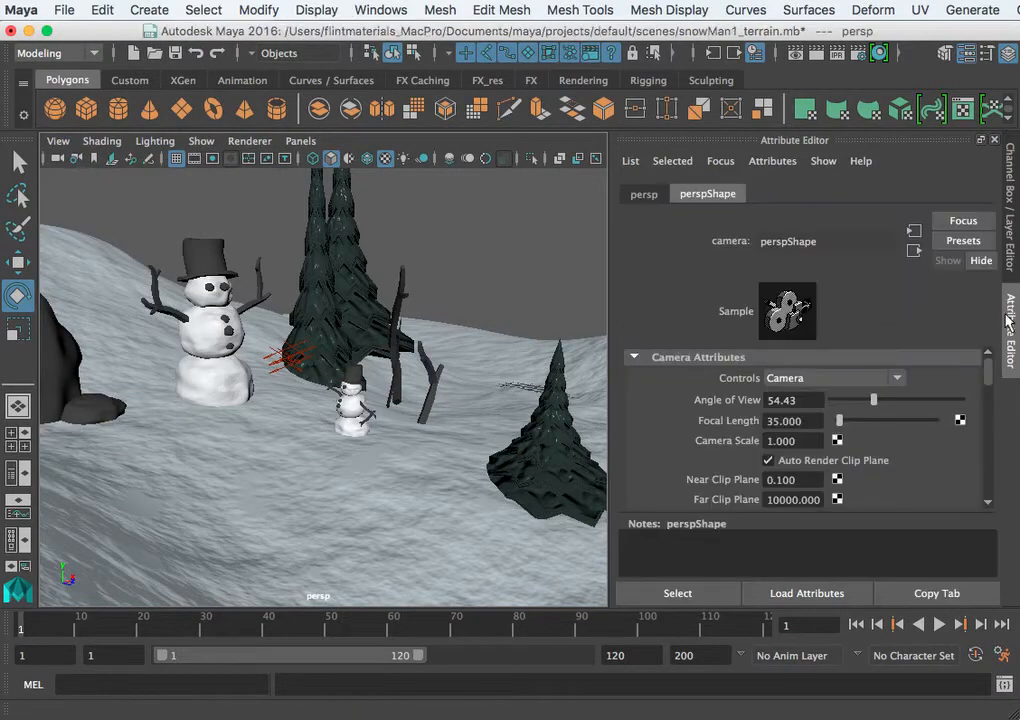
left_click_drag(988, 380, 955, 470)
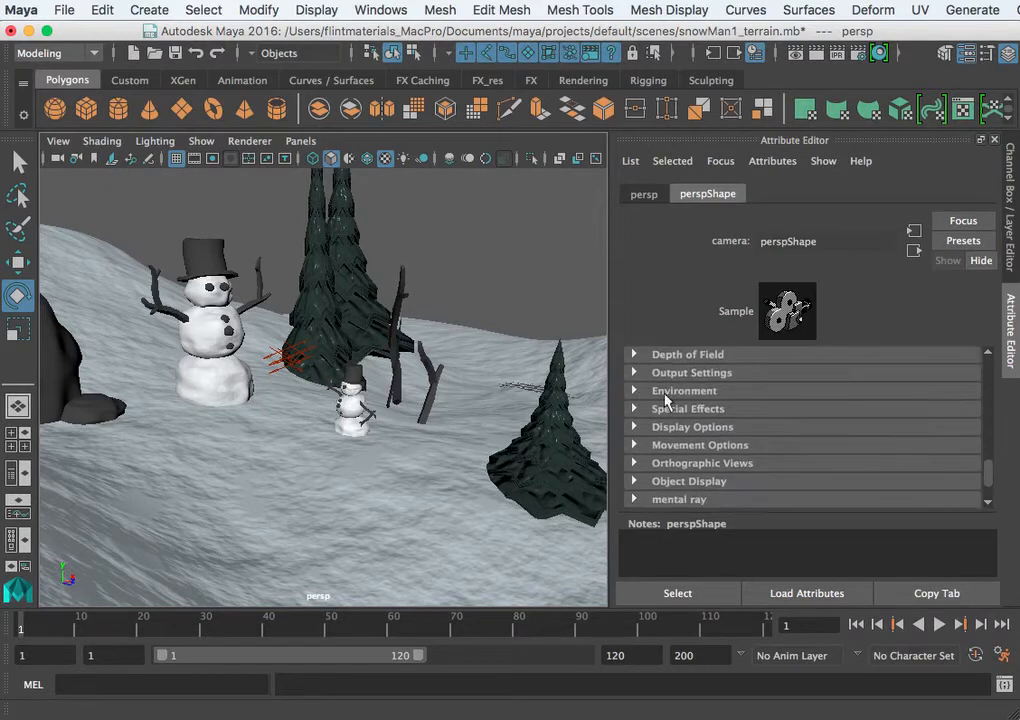
left_click(664, 391)
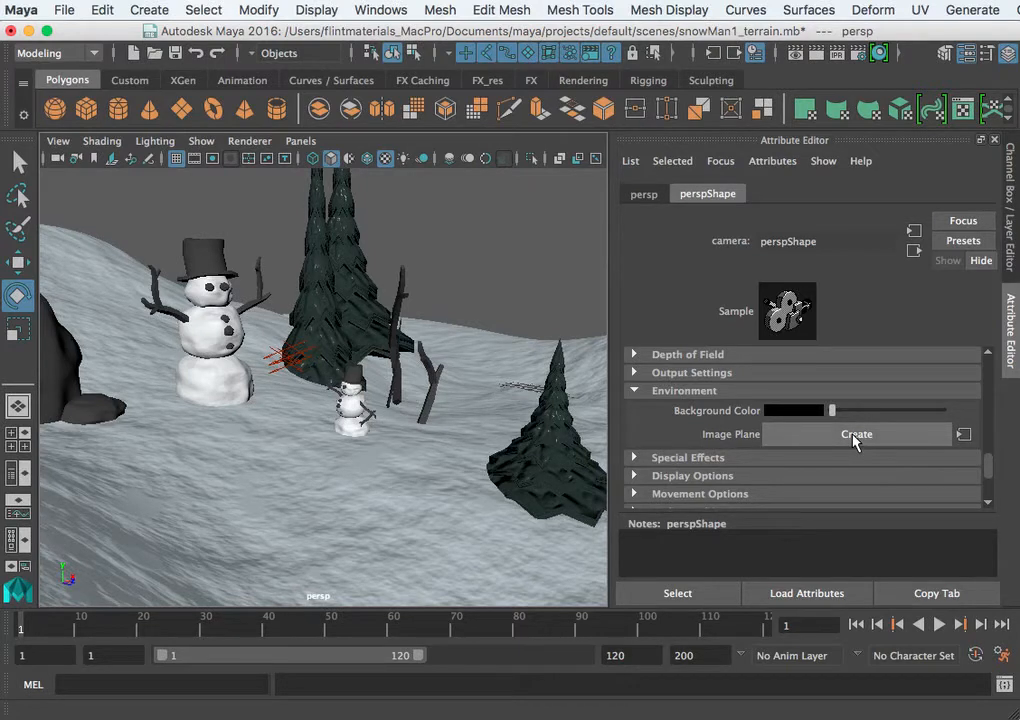
Step: Change the perspective camera's background color to a muted lavender blue and deselect the camera
left_click_drag(831, 412, 906, 415)
left_click(803, 412)
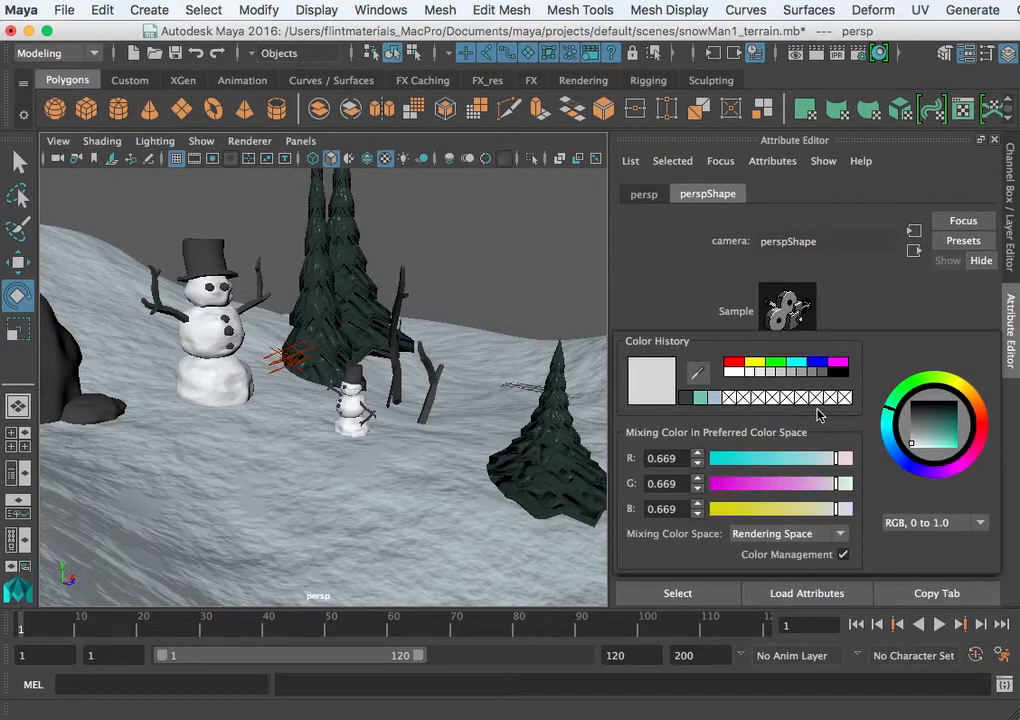
left_click(898, 457)
left_click_drag(911, 456, 926, 434)
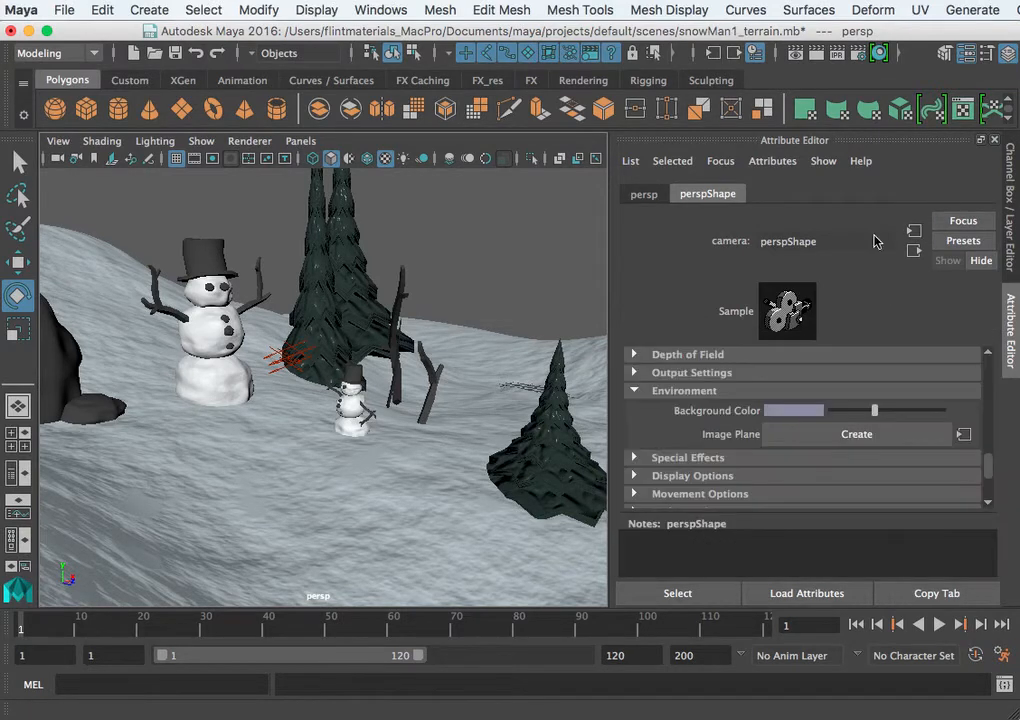
left_click(519, 281)
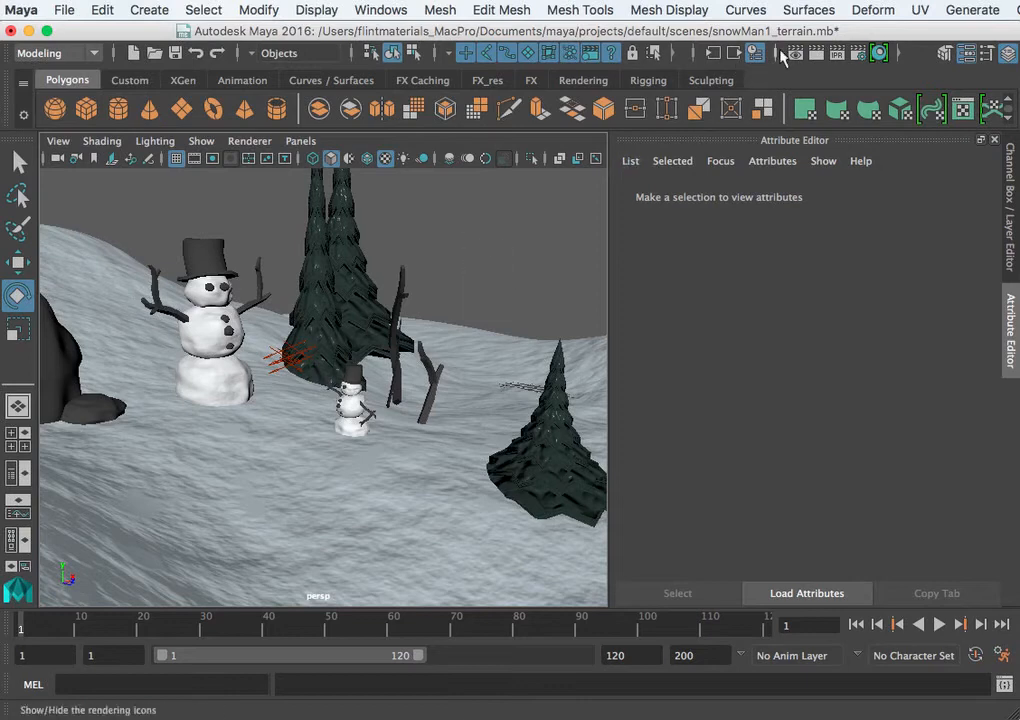
Step: Render the current frame in Maya Software to check the lavender background, then close the Render View
left_click(816, 52)
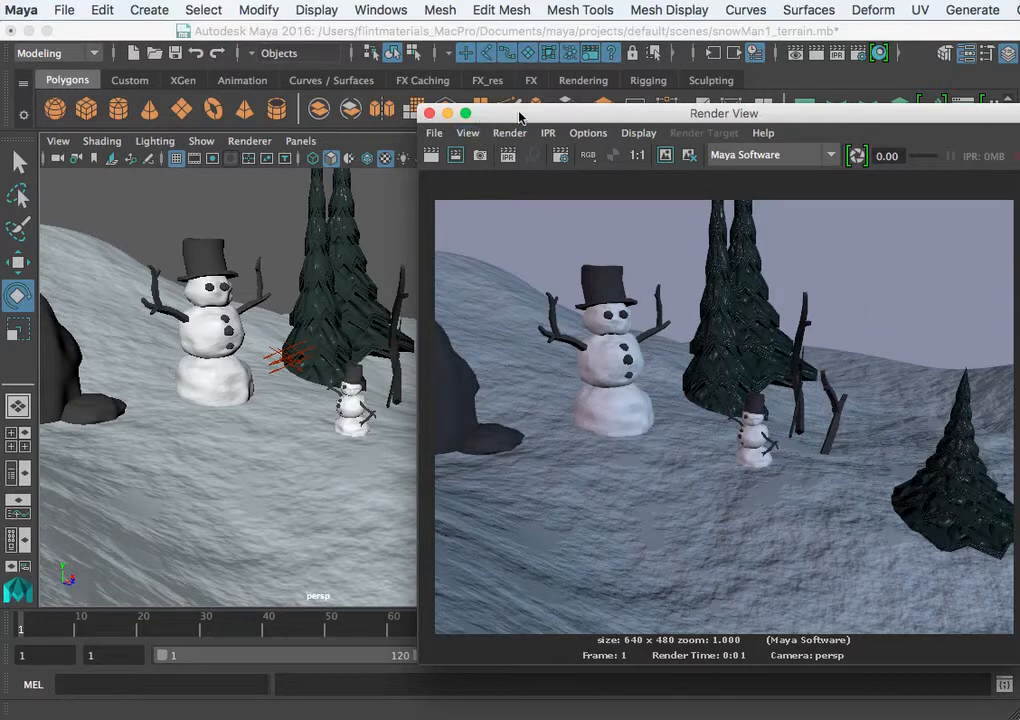
left_click_drag(528, 115, 384, 64)
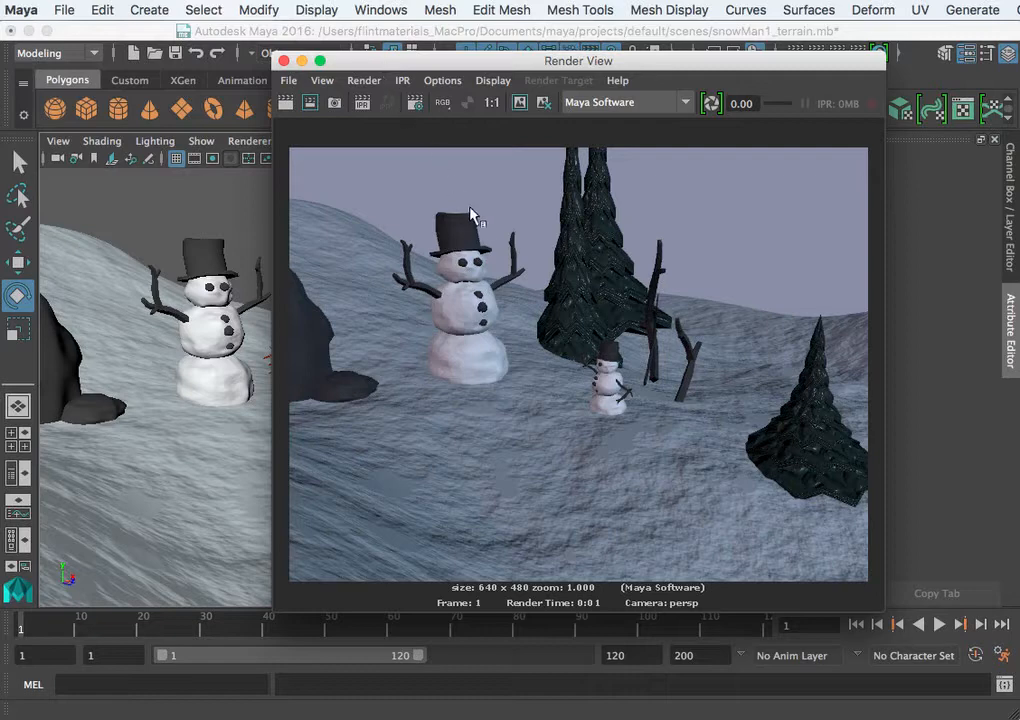
left_click(284, 61)
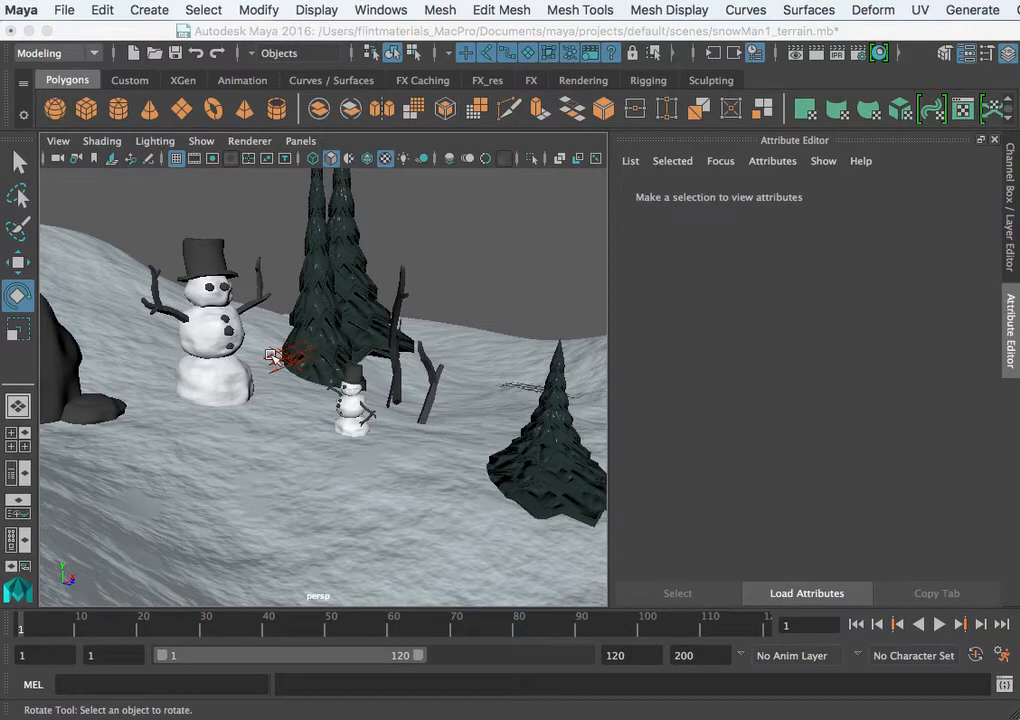
Step: Create a point light in the scene with nothing else selected
left_click(287, 353)
left_click(465, 259)
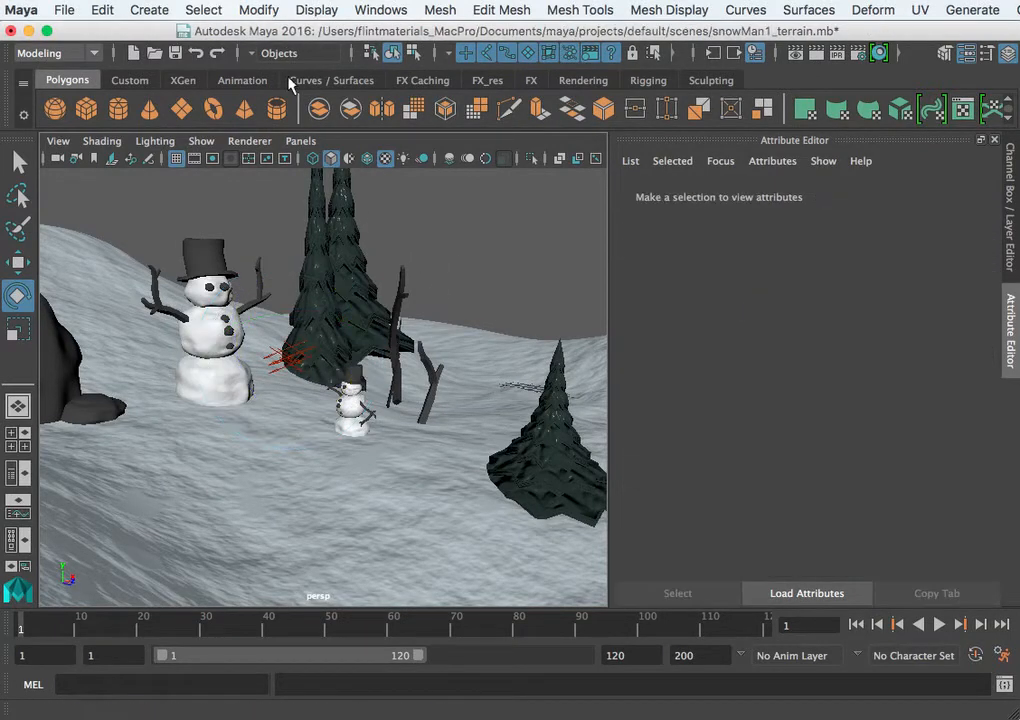
left_click(259, 11)
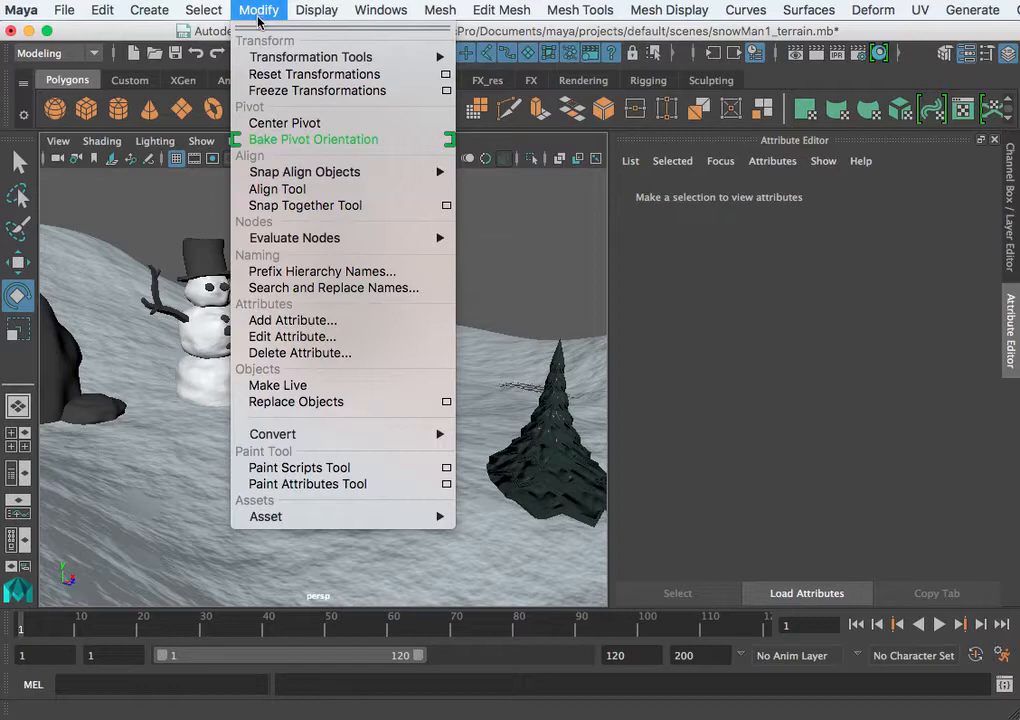
mouse_move(296, 20)
mouse_move(149, 12)
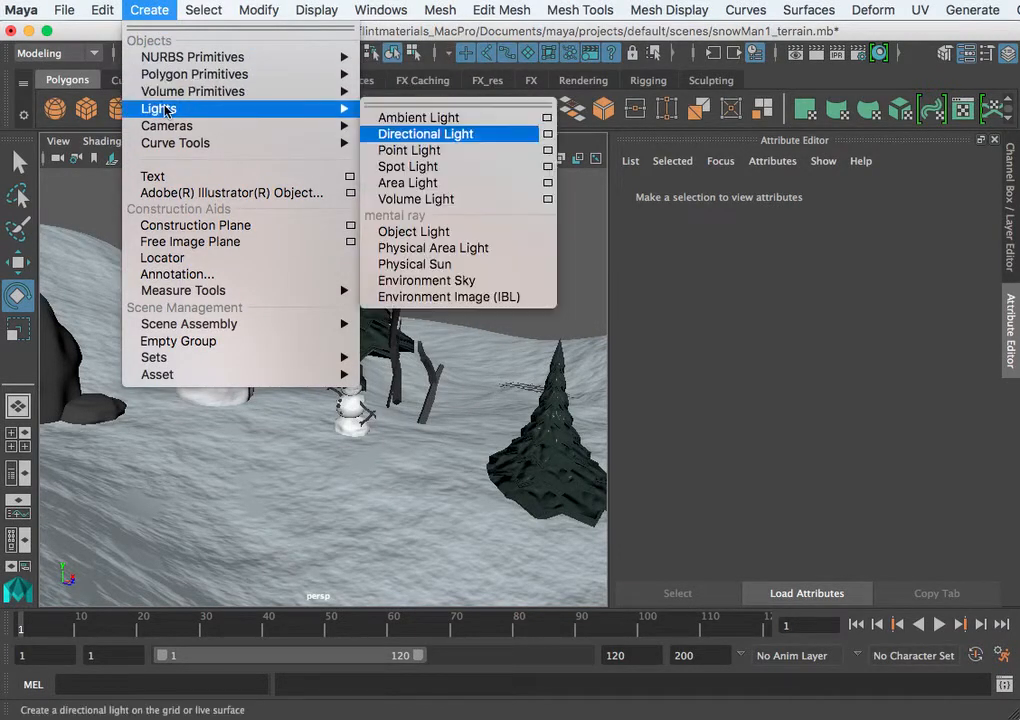
mouse_move(316, 112)
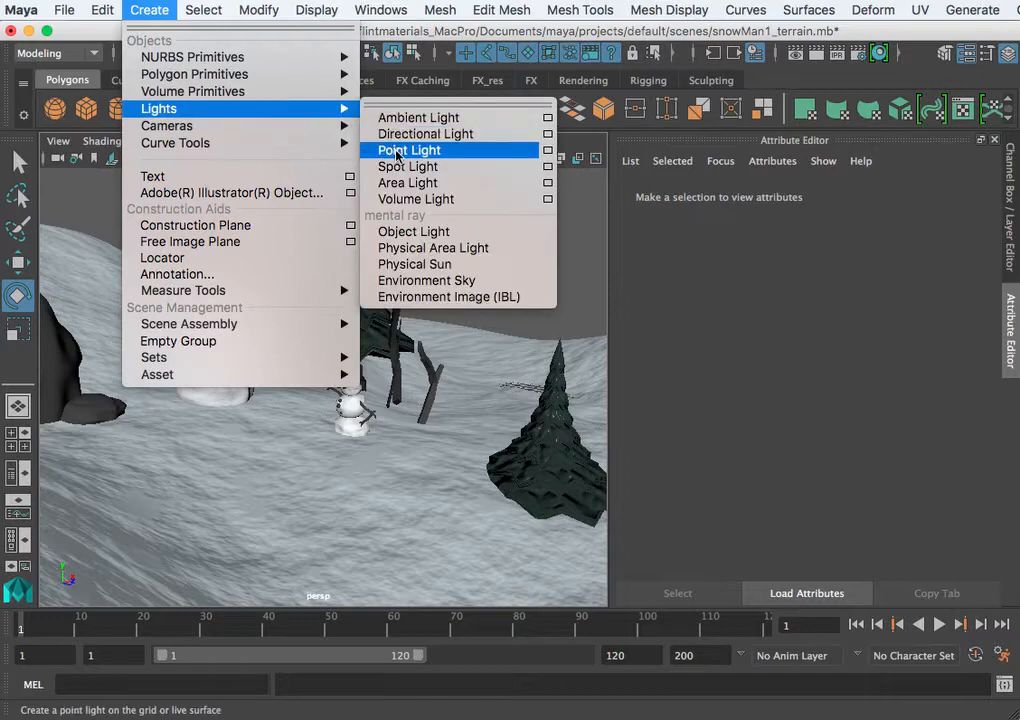
left_click(395, 150)
Step: Move the point light to about 8.4, 9.1, 0 cm, just above the small snowman
key("w")
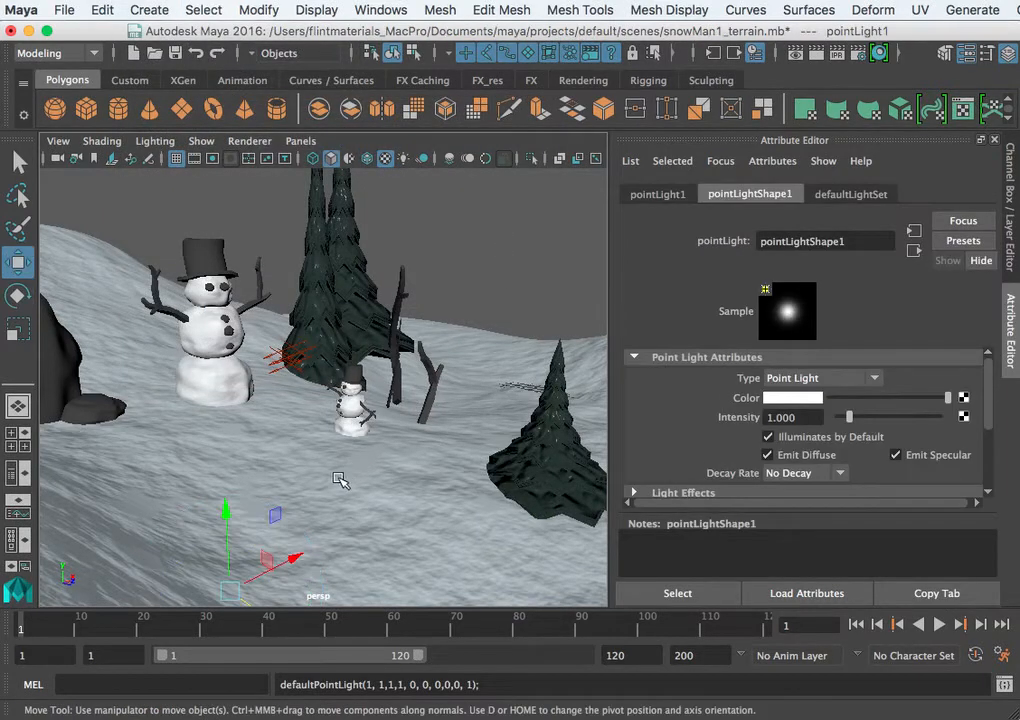
left_click_drag(224, 456, 224, 336)
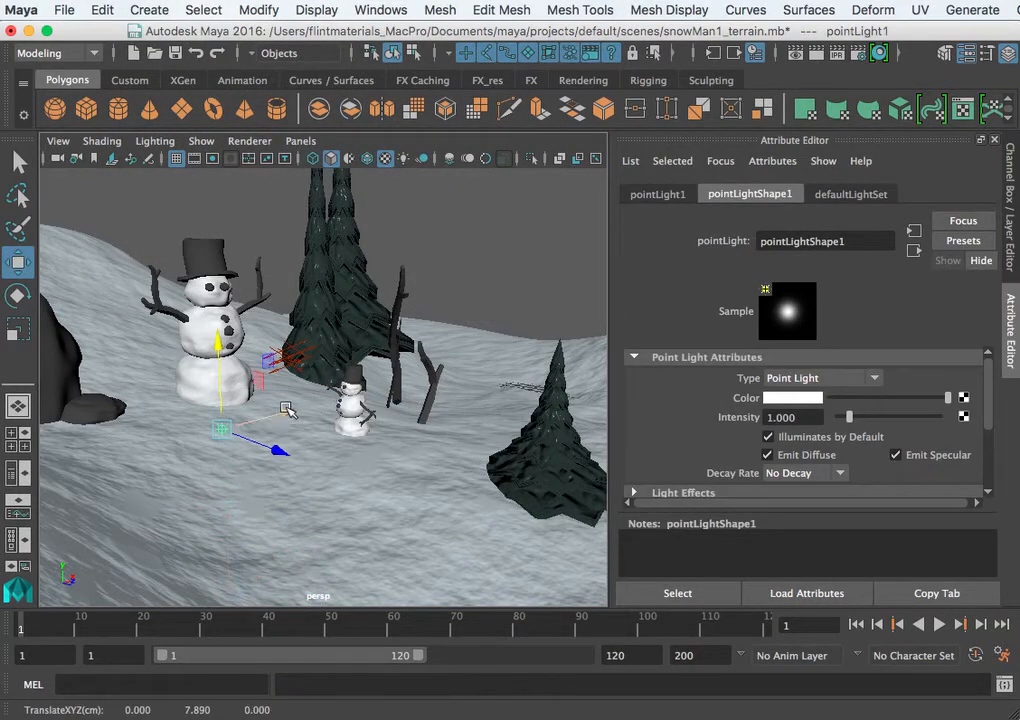
left_click_drag(275, 413, 403, 381)
left_click_drag(352, 300, 353, 284)
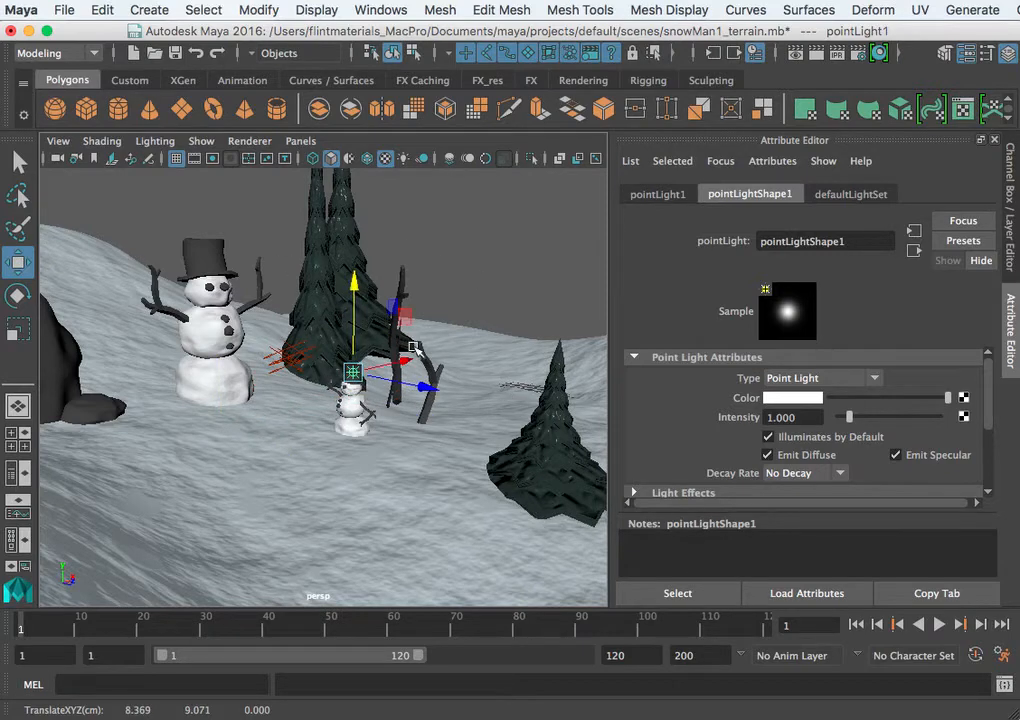
Step: Reposition the point light between the two snowmen and render the frame to check its effect
left_click_drag(481, 511, 405, 462, "alt")
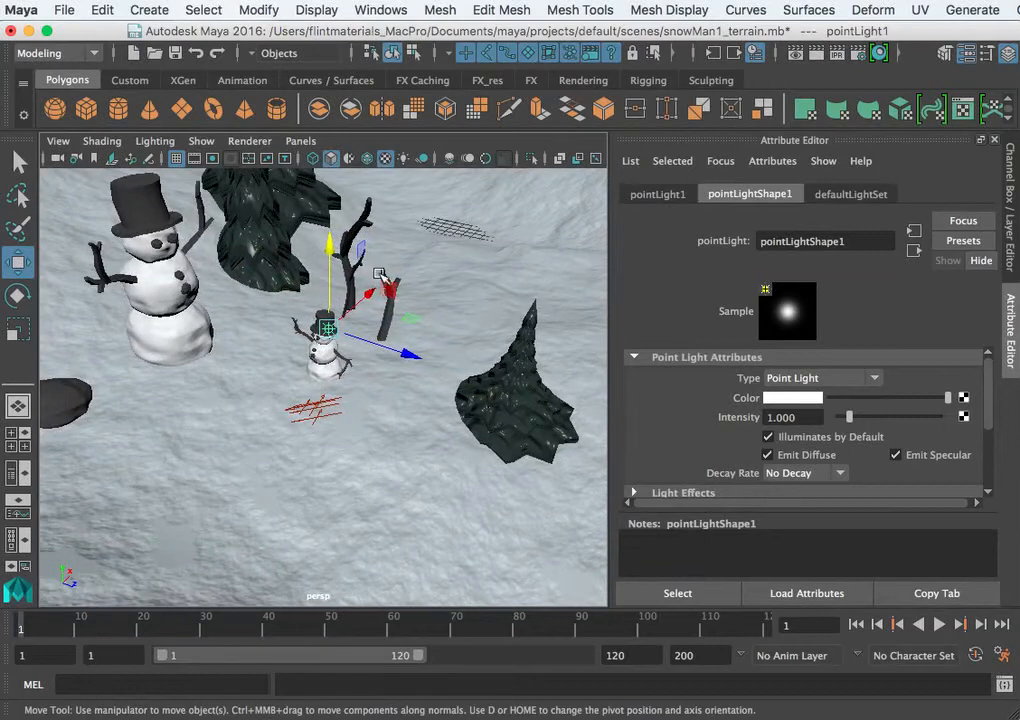
left_click_drag(372, 295, 338, 321)
left_click_drag(376, 387, 331, 365)
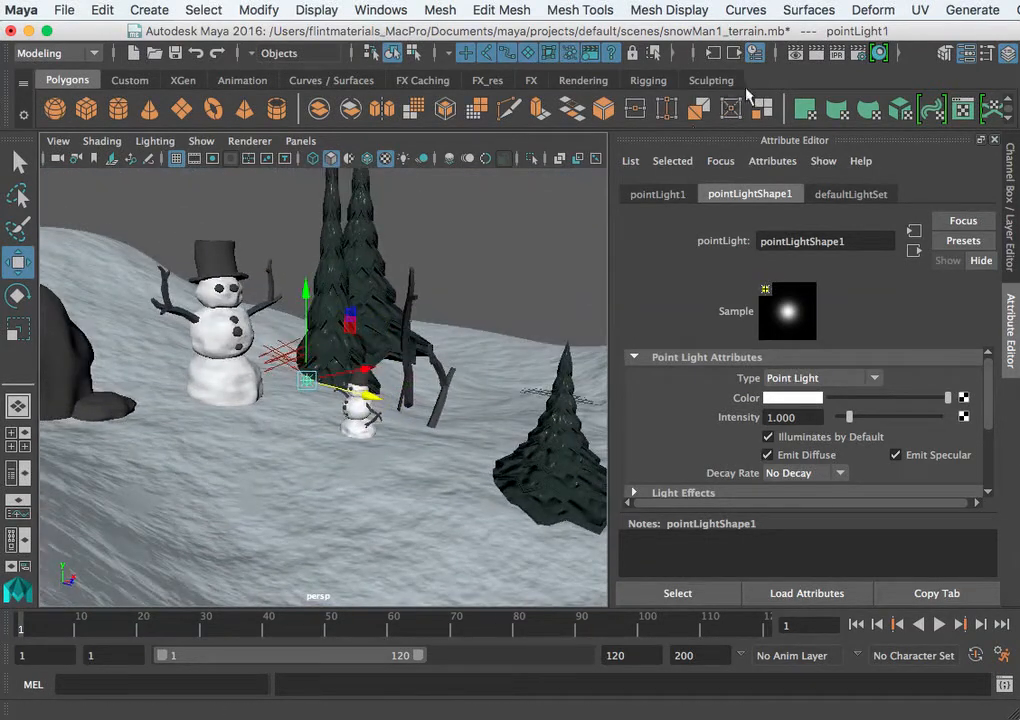
left_click(818, 53)
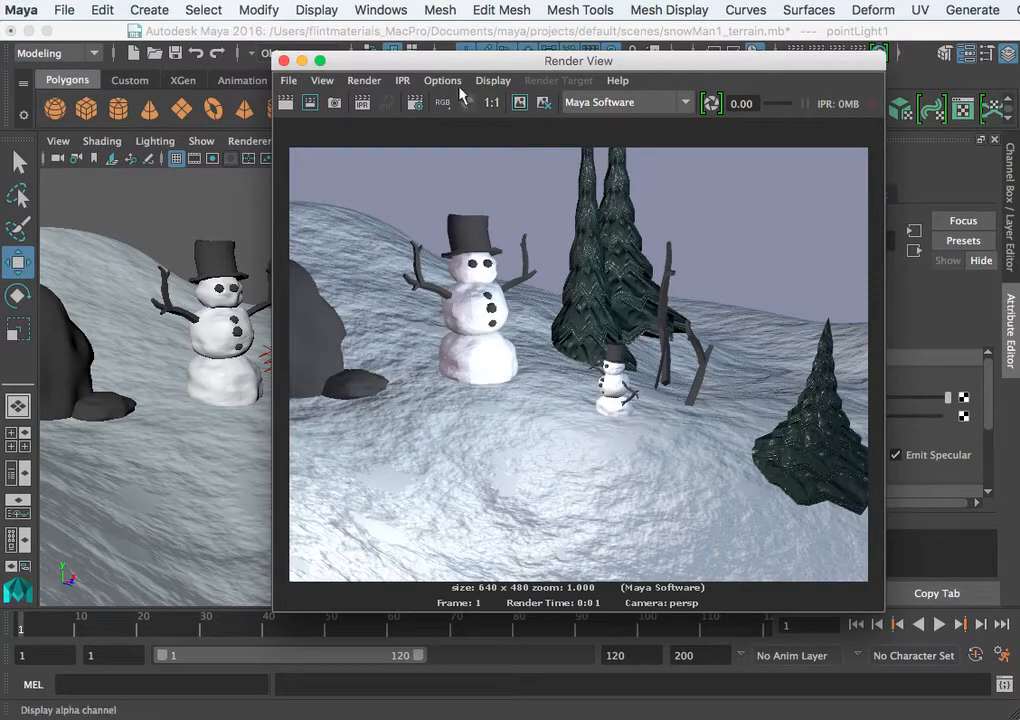
left_click_drag(456, 68, 1019, 560)
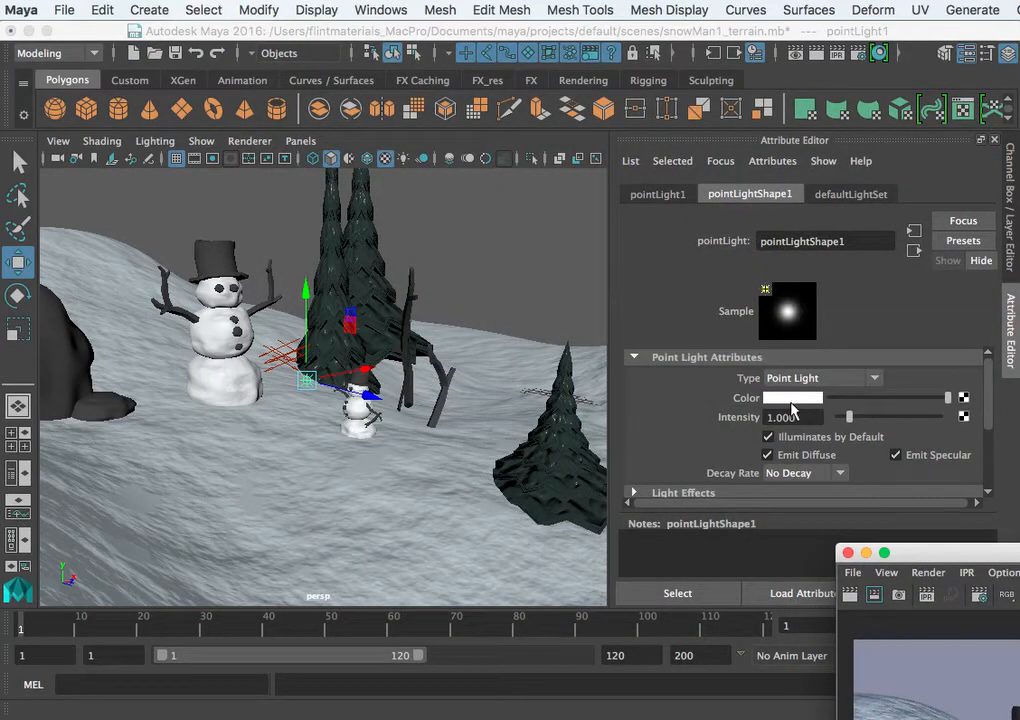
Step: Try a teal point light color of R 0.109, G 0.432, B 0.325 and start an IPR render of the area around the snowmen
left_click(793, 398)
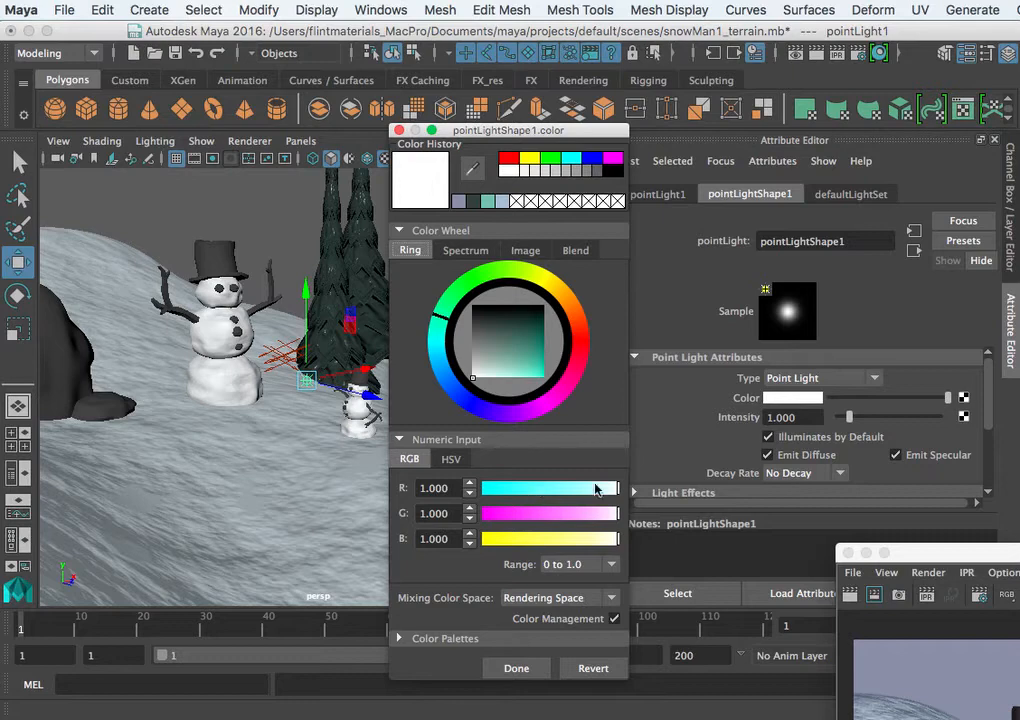
left_click_drag(949, 543, 770, 52)
left_click_drag(520, 335, 527, 365)
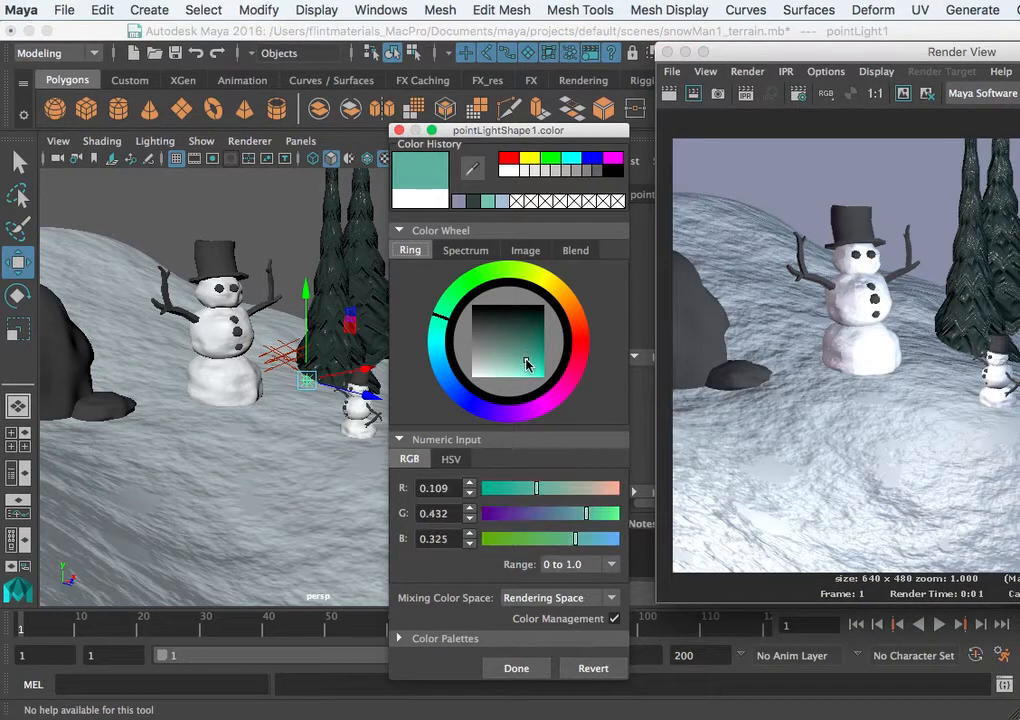
left_click(747, 96)
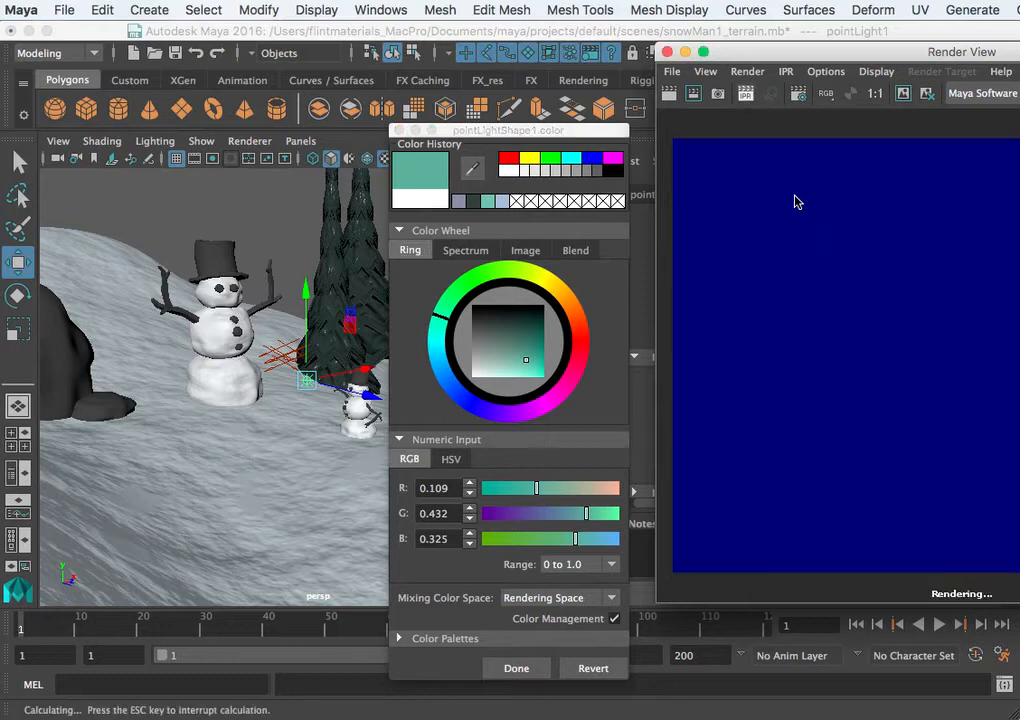
left_click_drag(754, 244, 1019, 523)
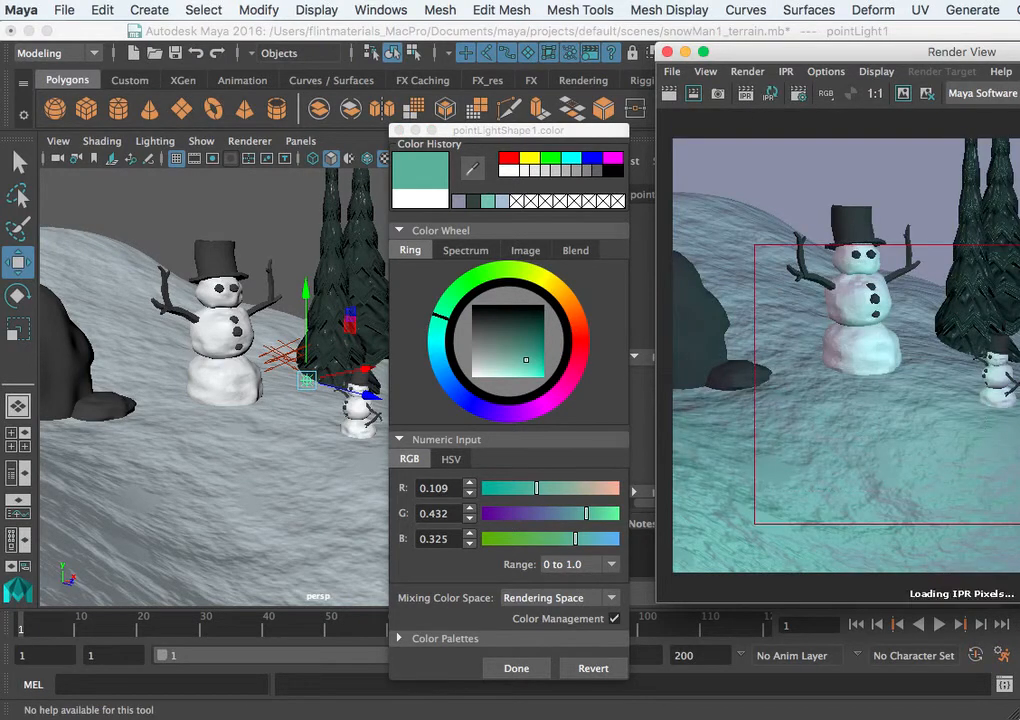
Step: Try a peach point light color of R 1.000, G 0.627, B 0.443 in the IPR region and close the color picker
mouse_move(526, 367)
left_mouse_down()
mouse_move(537, 346)
mouse_move(510, 349)
mouse_move(528, 388)
mouse_move(494, 393)
left_mouse_up()
left_click(583, 320)
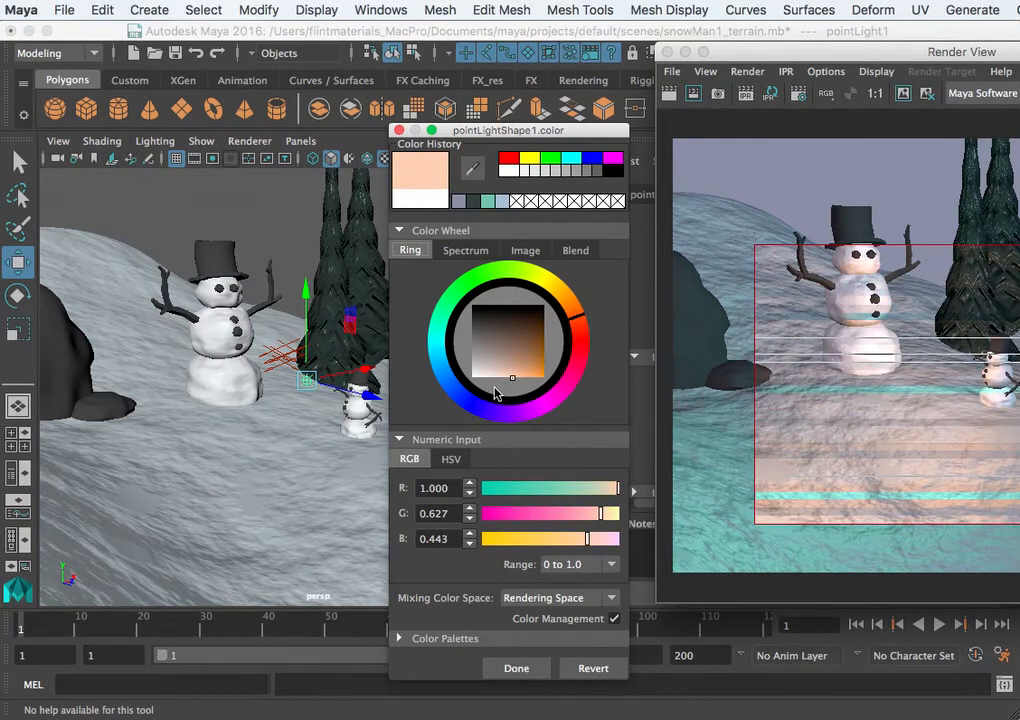
left_click(866, 291)
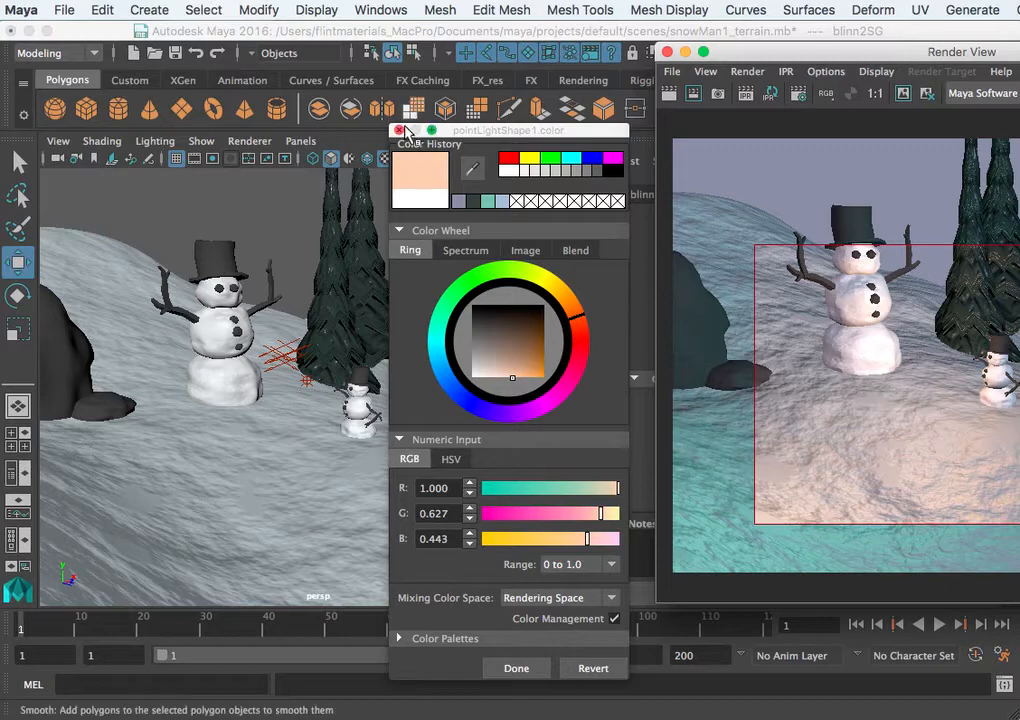
left_click(400, 131)
Step: Reselect the point light, fit the Render View beside its attributes, and raise its intensity to 2.936
left_click_drag(752, 53, 144, 61)
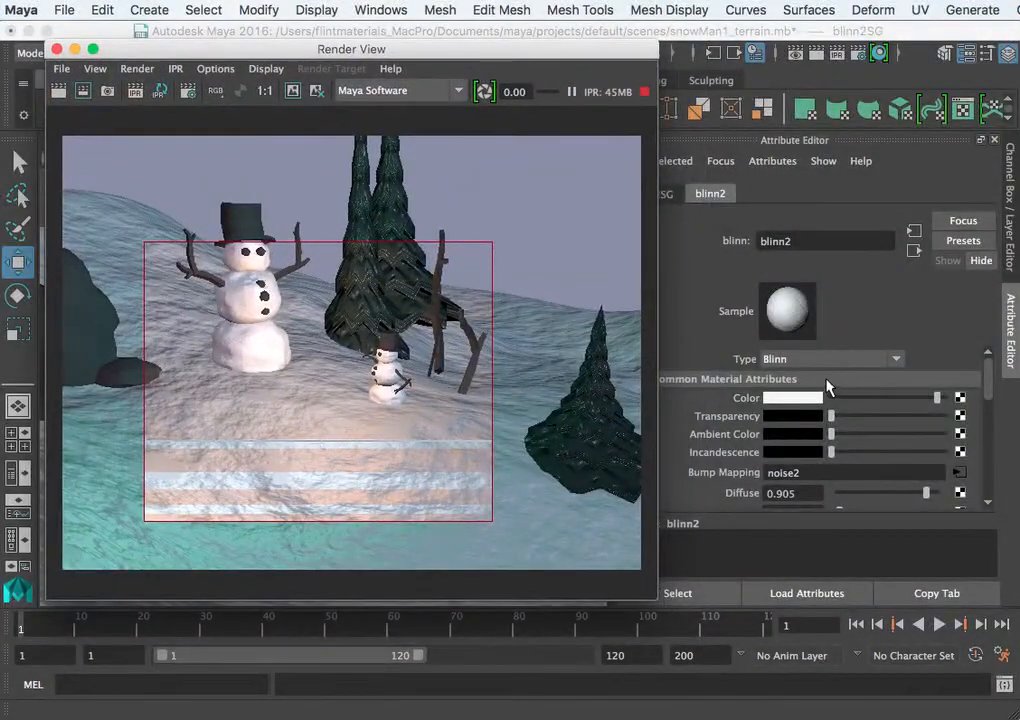
left_click_drag(513, 52, 1018, 436)
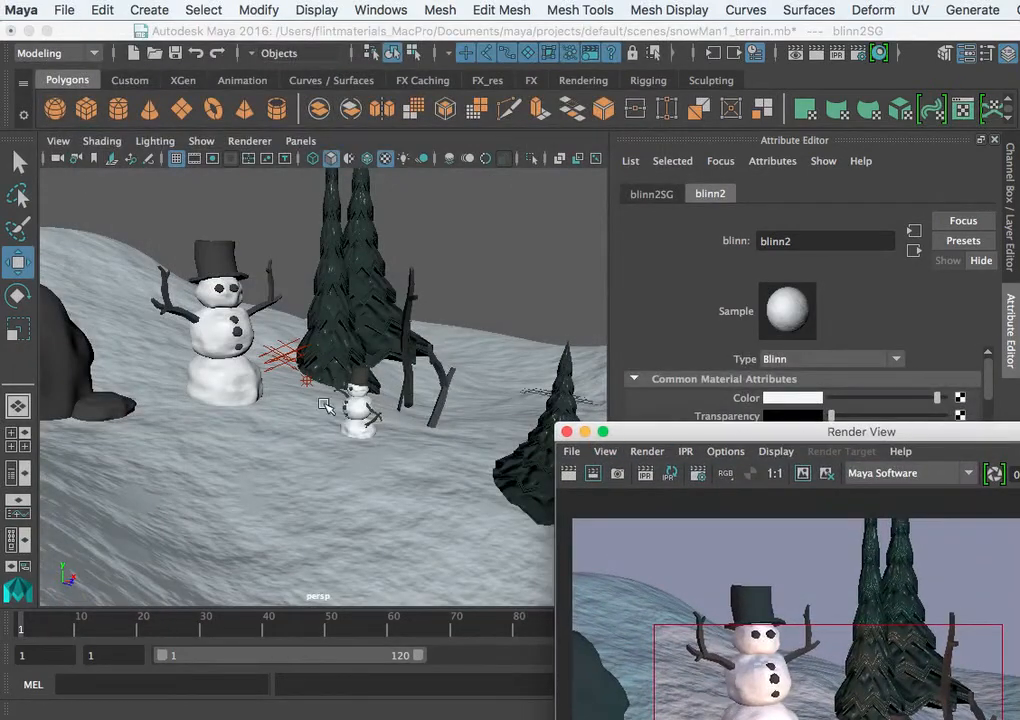
left_click(286, 355)
left_click_drag(698, 436, 184, 82)
left_click_drag(650, 621, 553, 597)
mouse_move(849, 418)
left_mouse_down()
mouse_move(895, 420)
mouse_move(866, 419)
left_mouse_up()
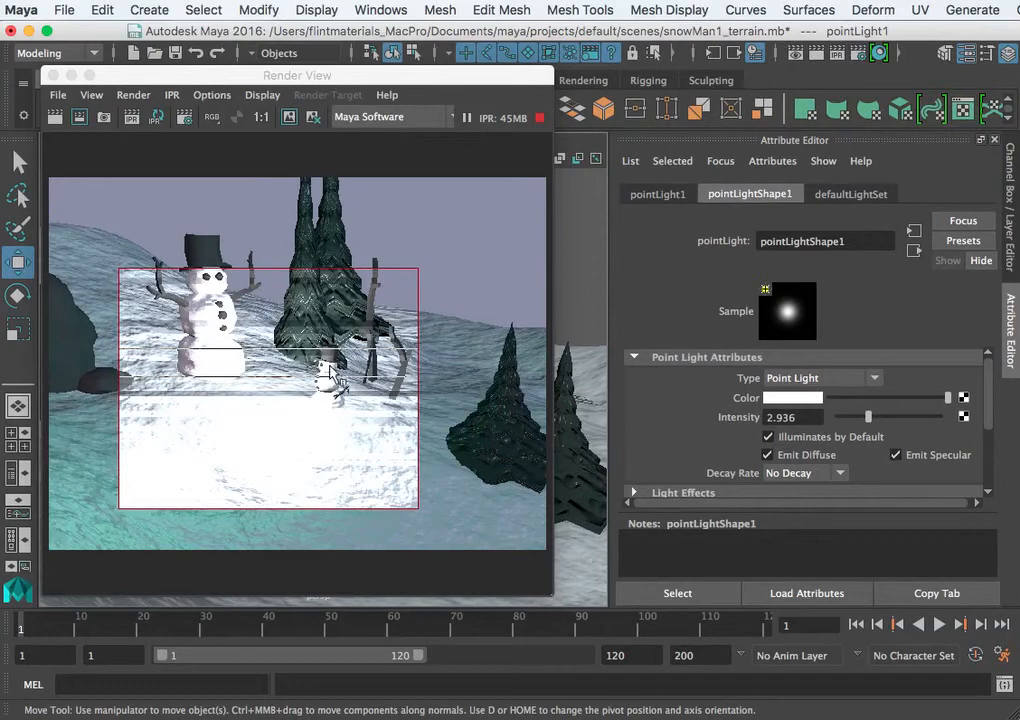
Step: Set the point light's decay rate to Linear and check the falloff in the IPR render, keeping the light selected
left_click(808, 478)
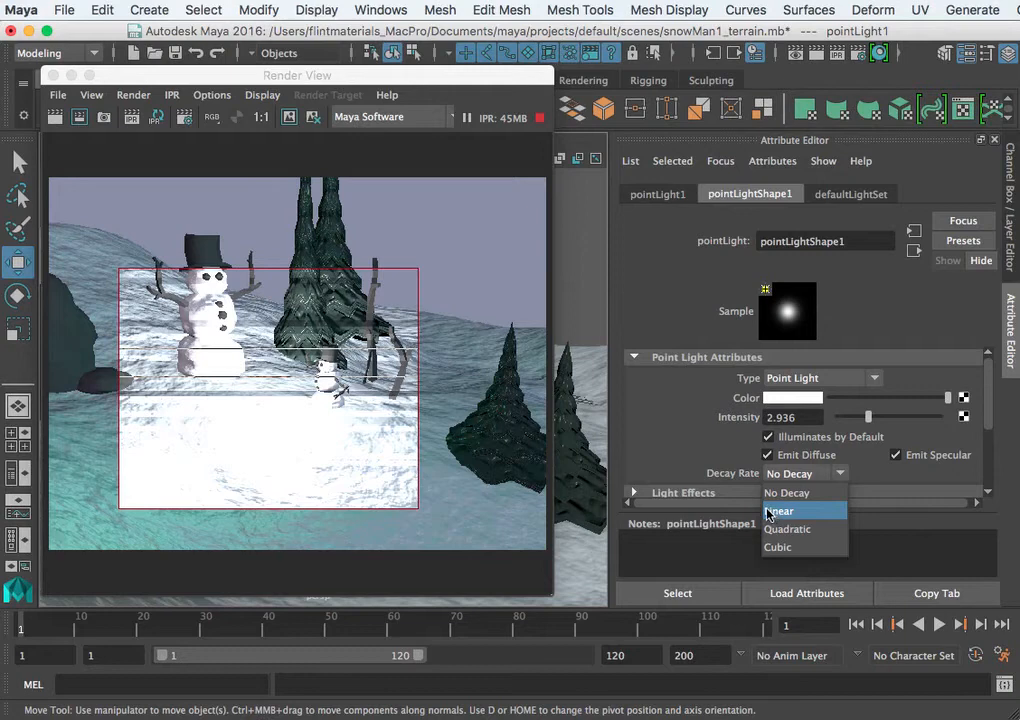
left_click(781, 514)
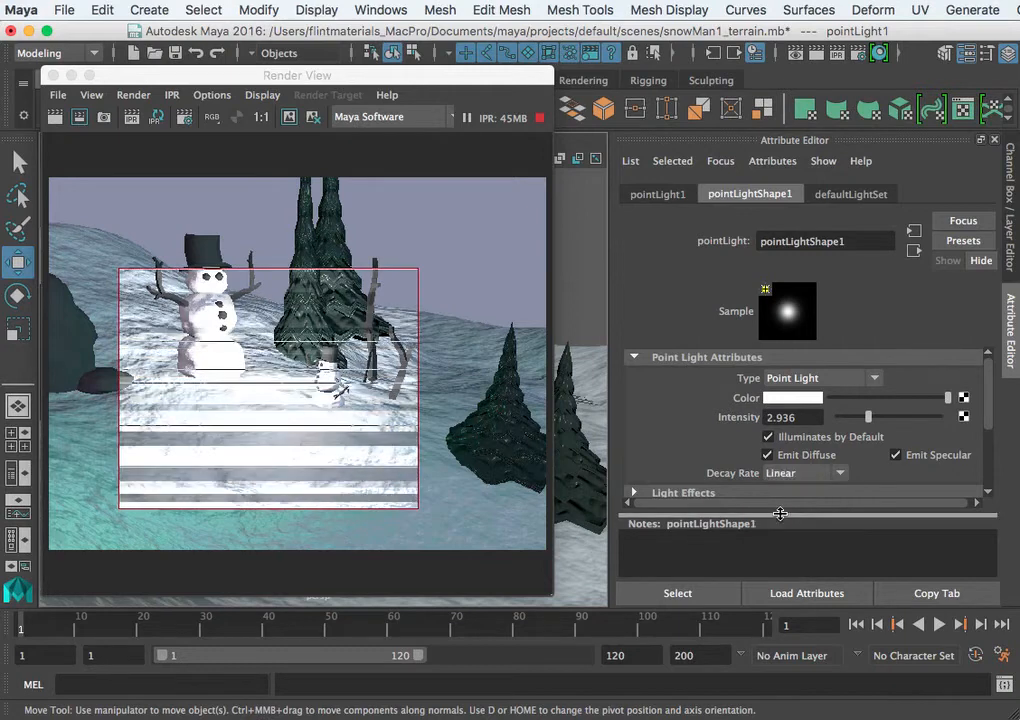
left_click(401, 376)
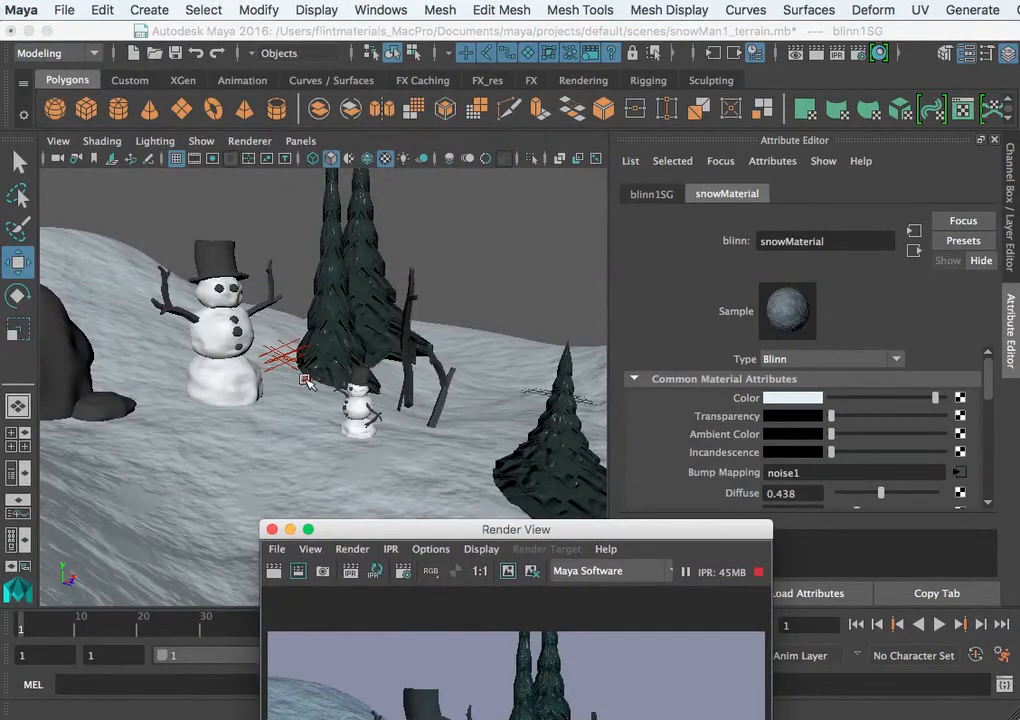
key("ctrl+z")
left_click_drag(493, 533, 353, 140)
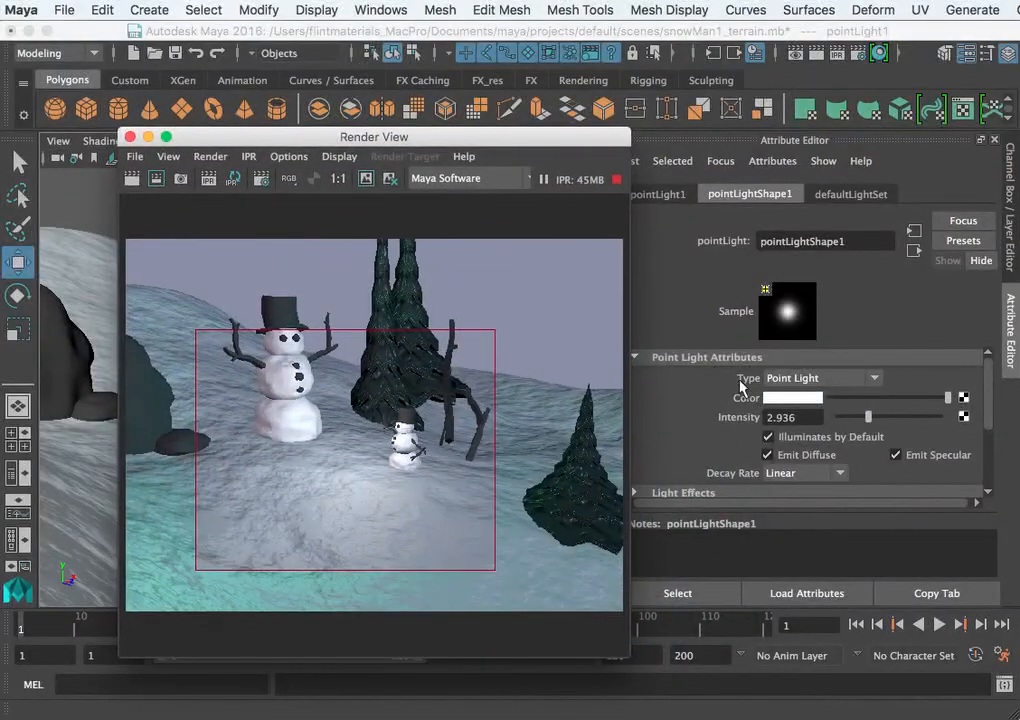
Step: Set the point light's decay rate to Quadratic and check the falloff in the IPR render
left_click(808, 474)
left_click(790, 528)
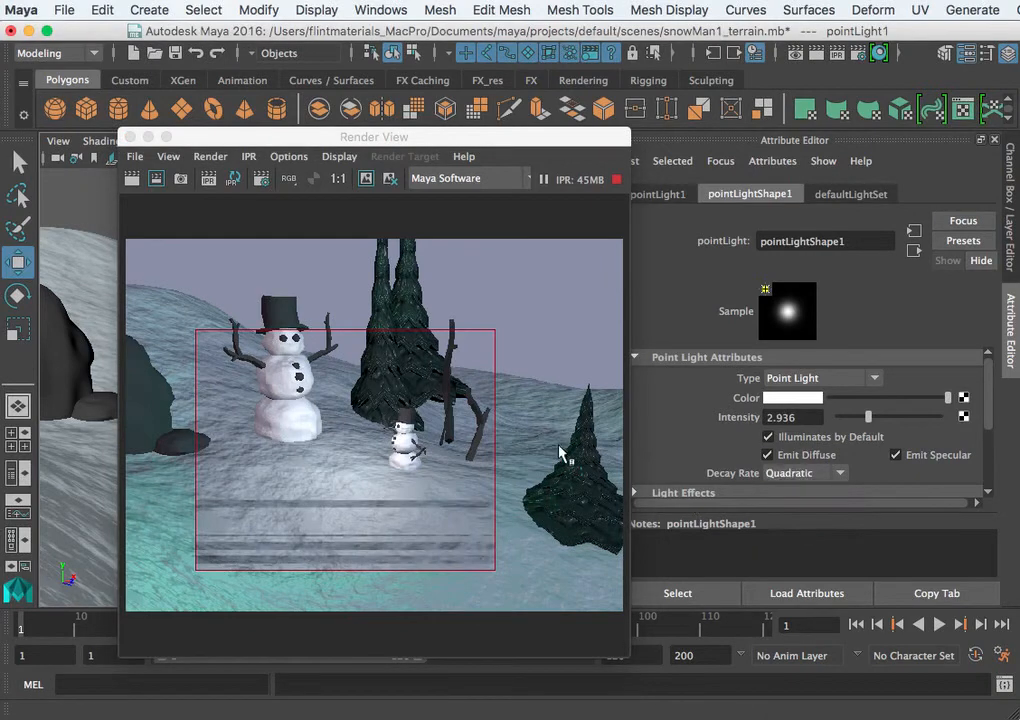
left_click(533, 426)
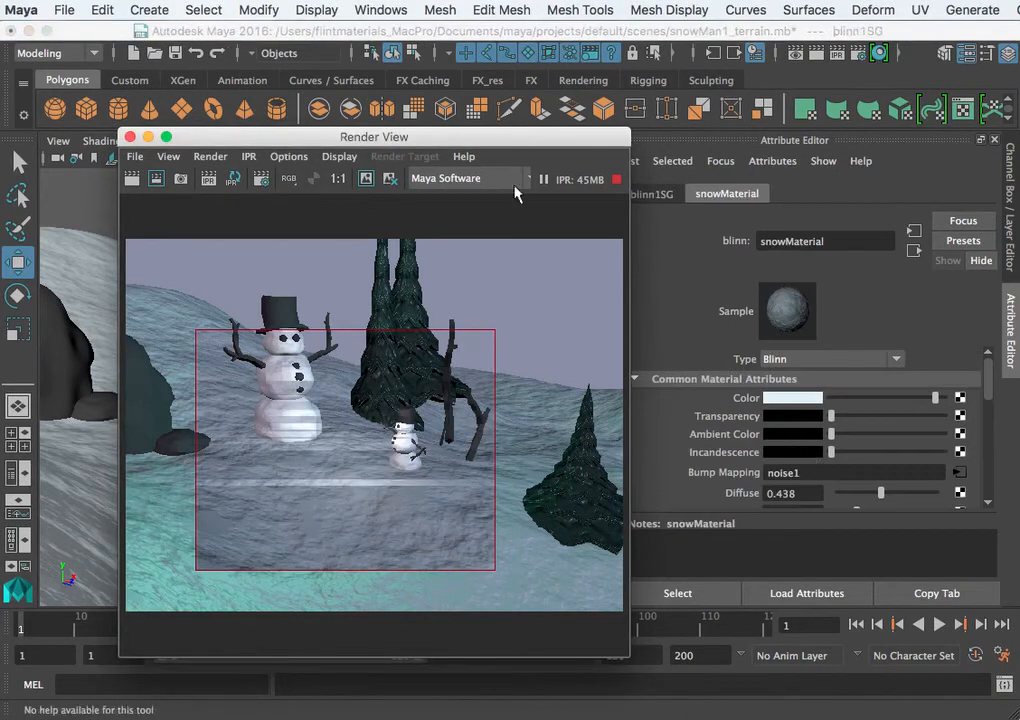
Step: Reselect the point light between the snowmen, bring the Render View back beside its attributes, and raise the intensity to 10
left_click_drag(463, 141, 508, 521)
left_click(307, 380)
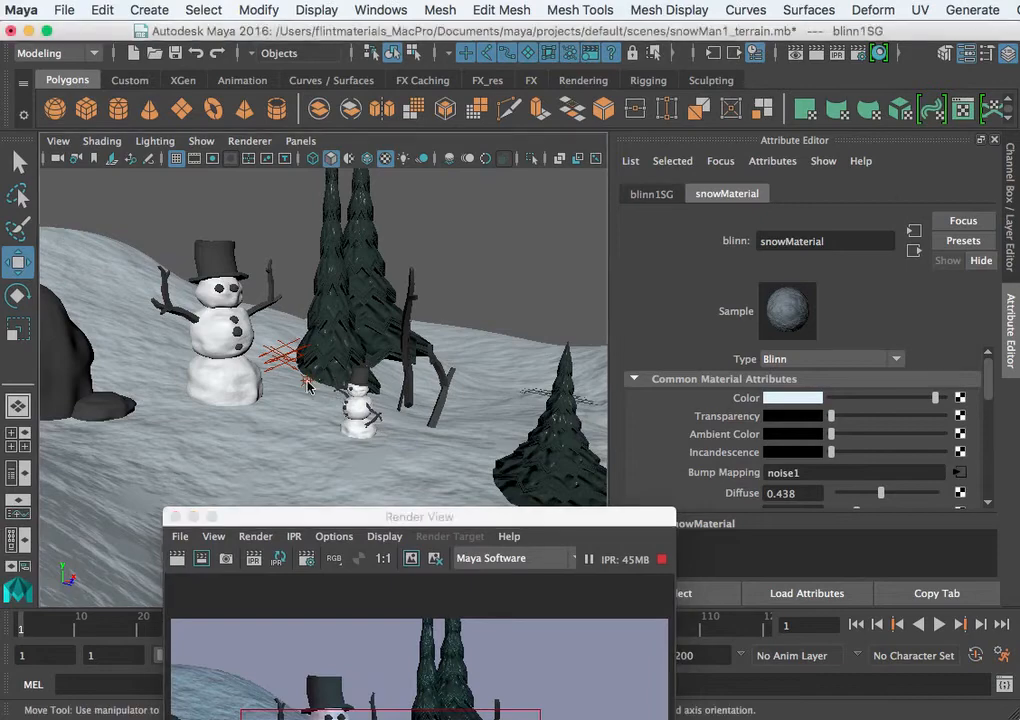
left_click_drag(400, 516, 326, 170)
left_click_drag(867, 421, 977, 438)
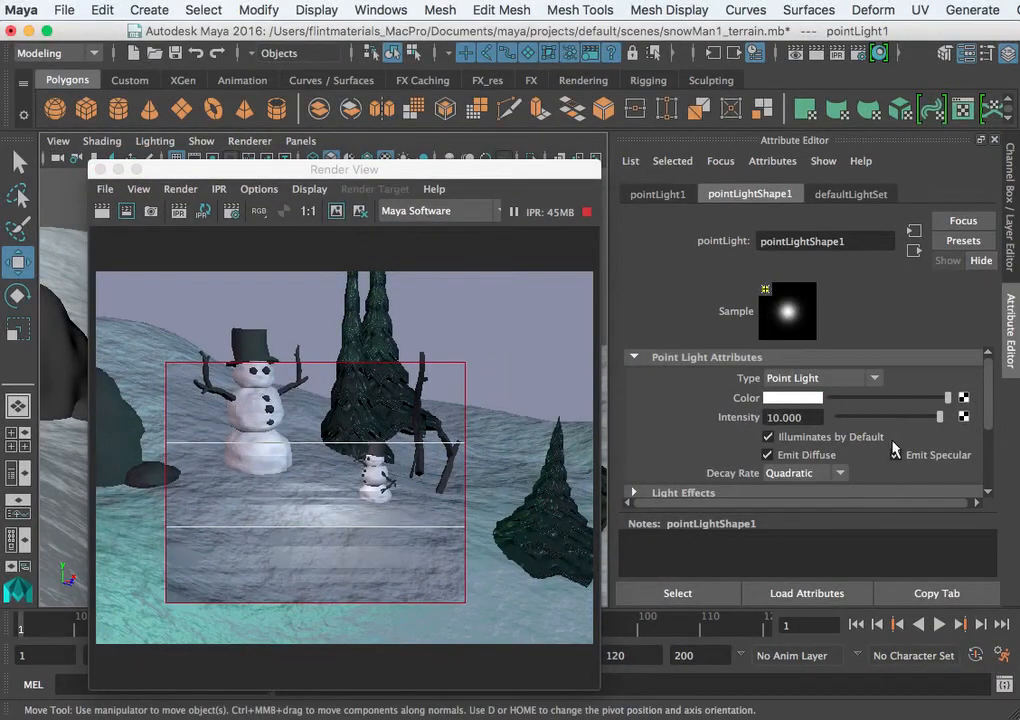
Step: Try a fully saturated magenta point light color and check it in the IPR render
left_click(800, 398)
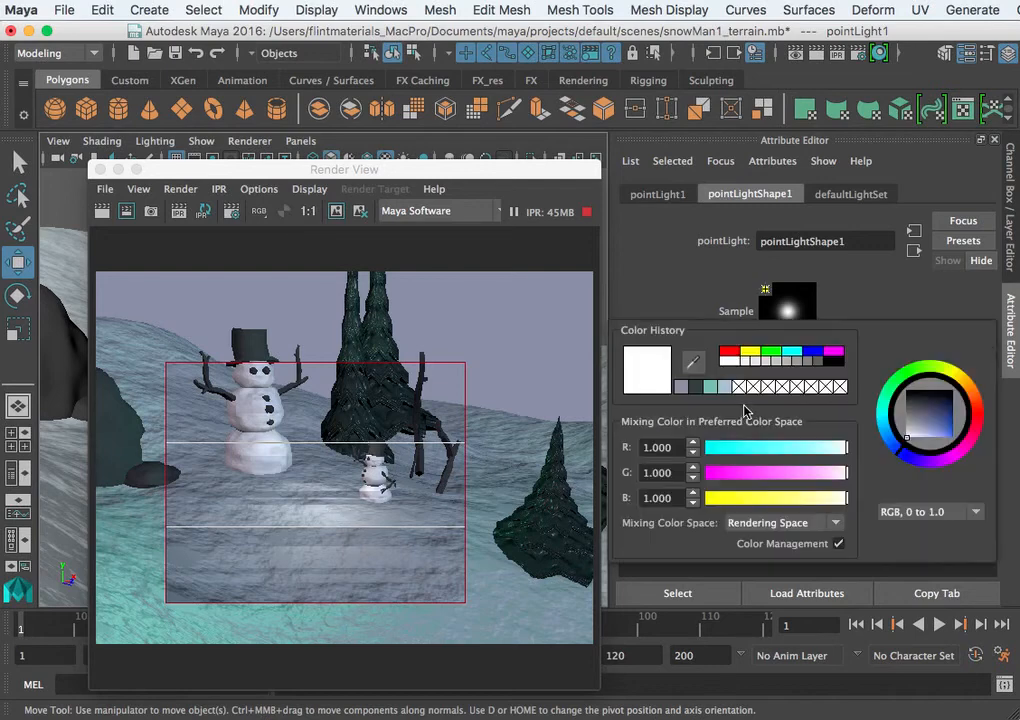
left_click(952, 437)
left_click(519, 302)
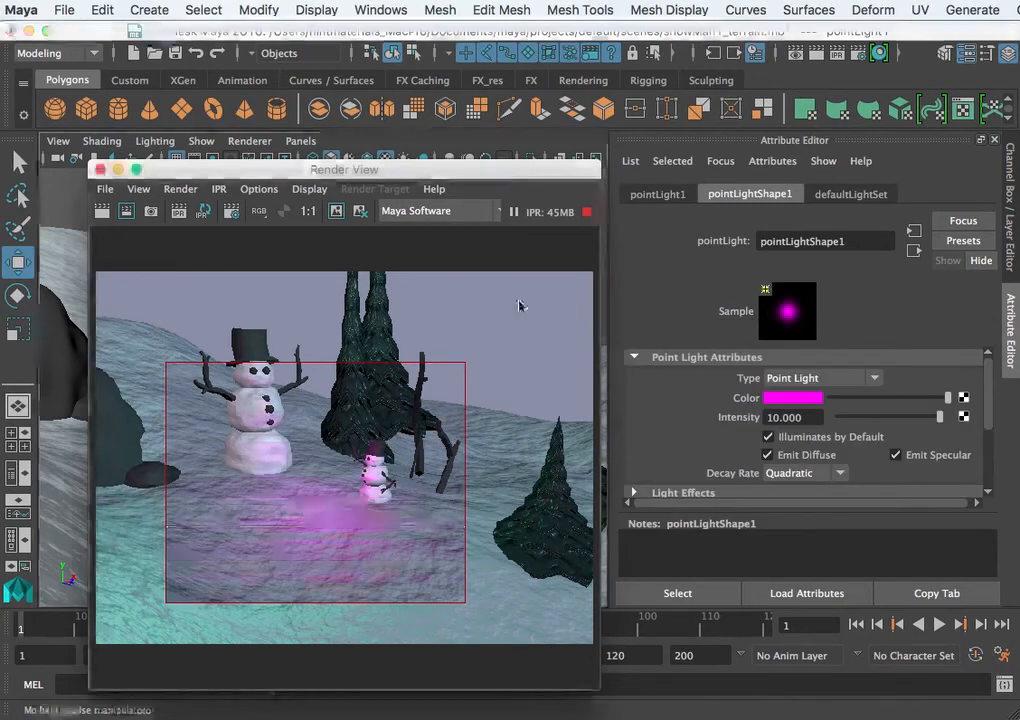
Step: Set the point light's intensity to 50 and check the brighter pool of light in the IPR render
double_click(816, 417)
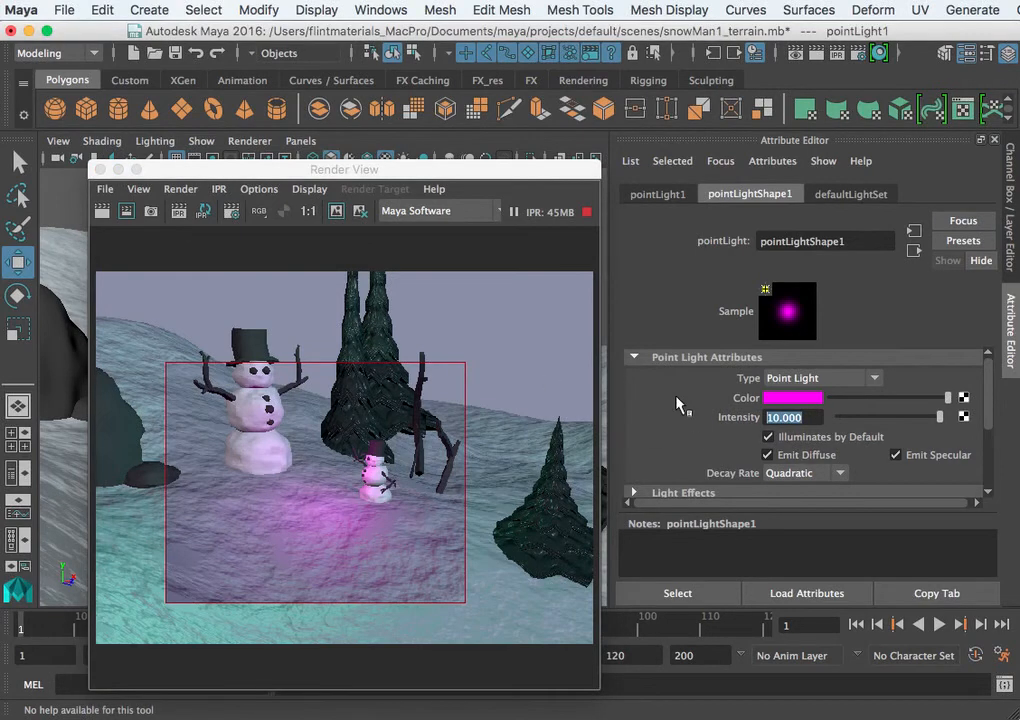
type("50")
key("Return")
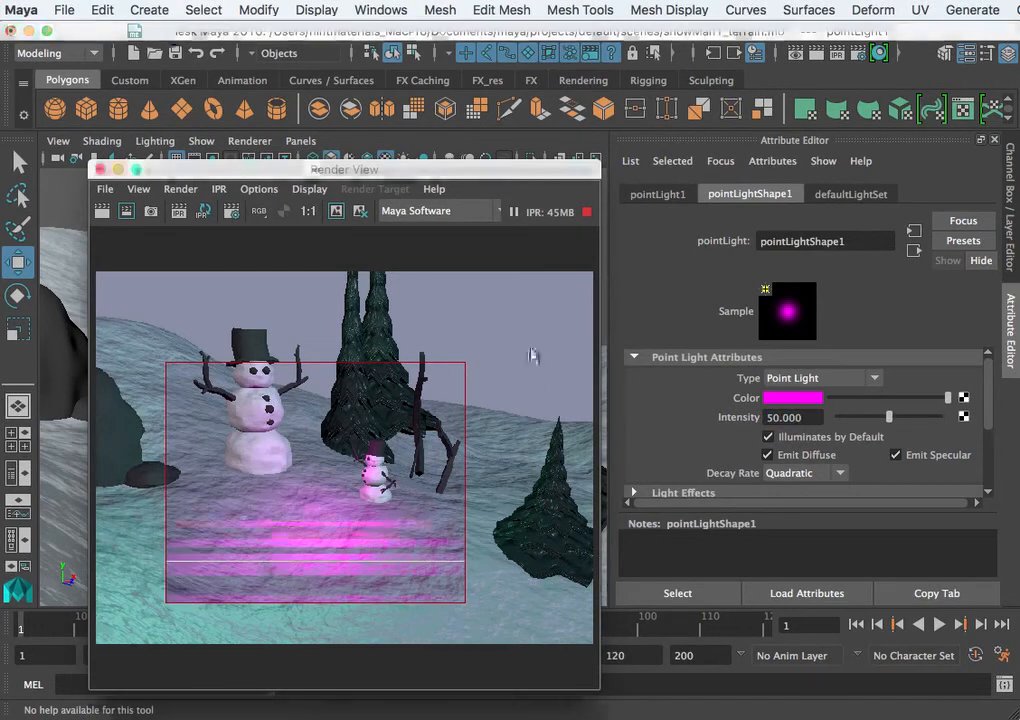
left_click(531, 375)
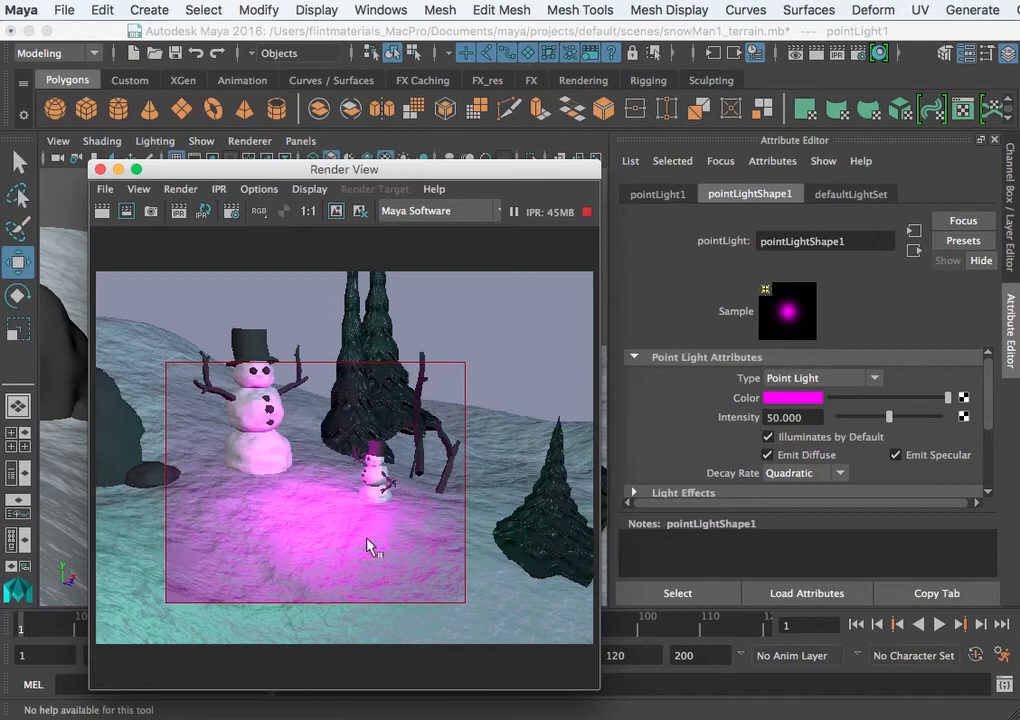
Step: Change the point light's color to a very pale, cyan-tinted white and move the Render View off the snowmen in the viewport
left_click(809, 399)
mouse_move(928, 430)
left_mouse_down()
mouse_move(915, 395)
mouse_move(940, 432)
mouse_move(963, 440)
mouse_move(925, 415)
mouse_move(920, 425)
left_mouse_up()
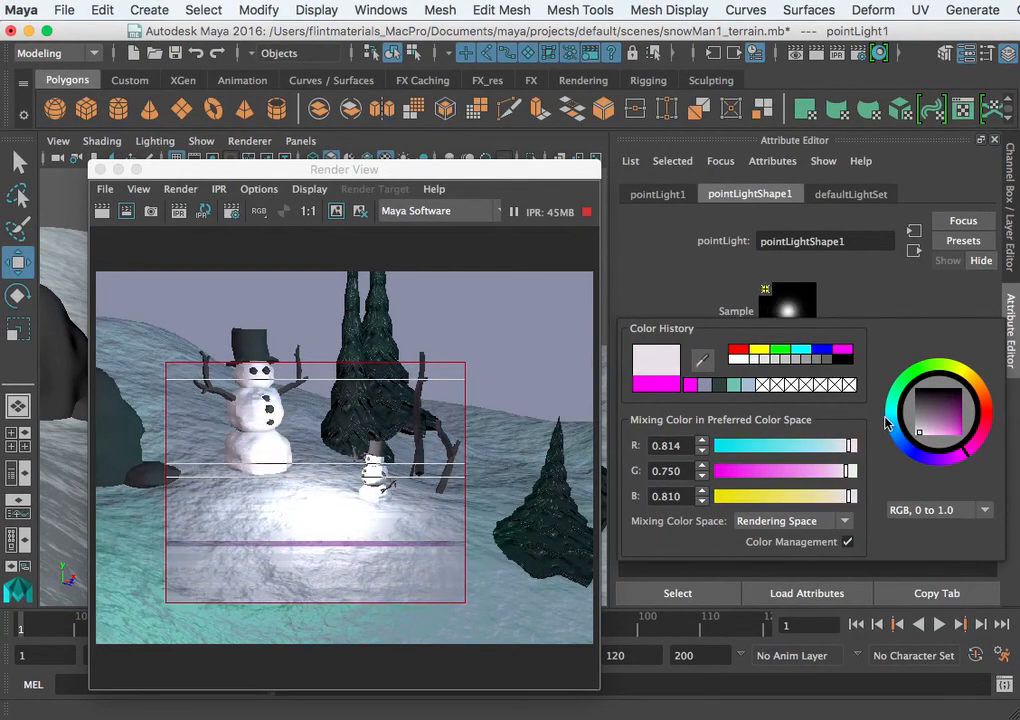
left_click(888, 419)
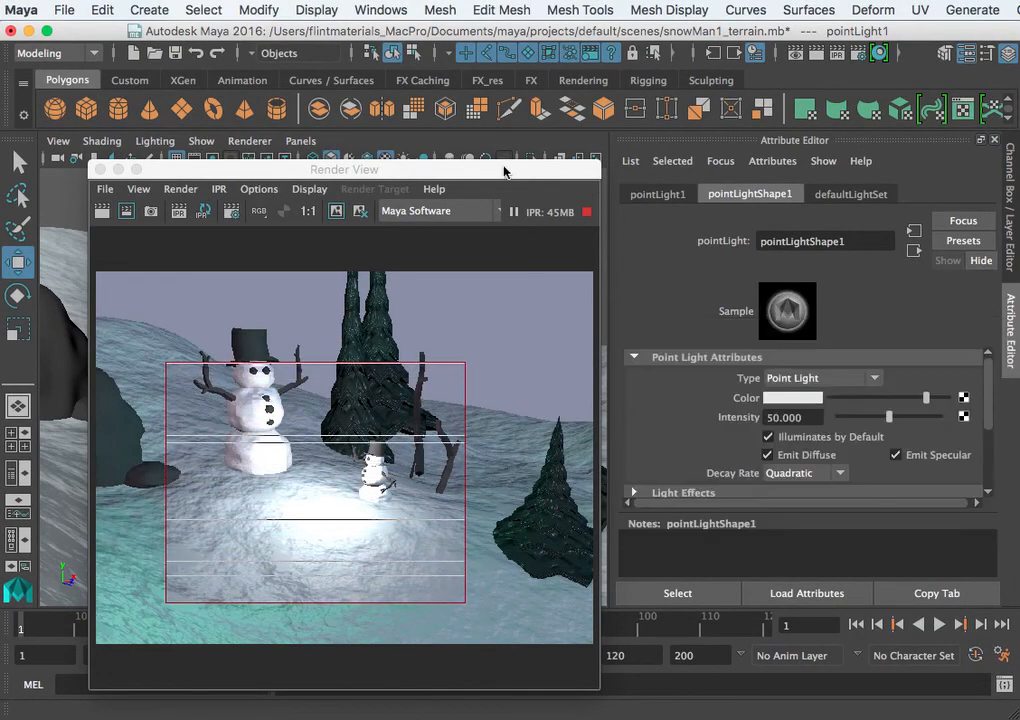
left_click_drag(446, 166, 484, 554)
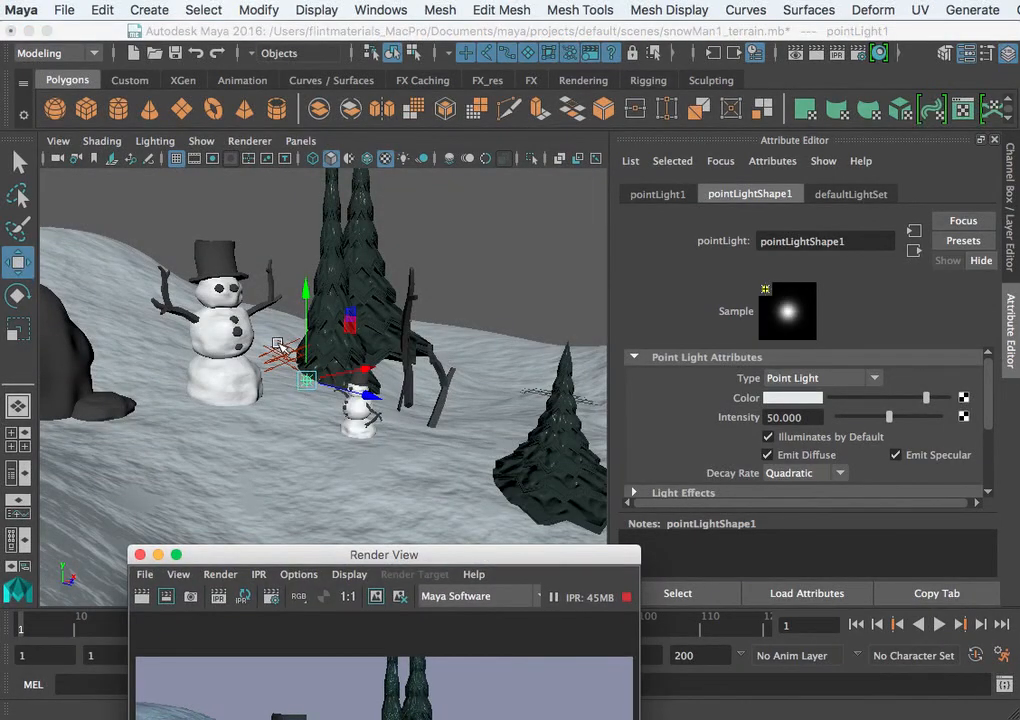